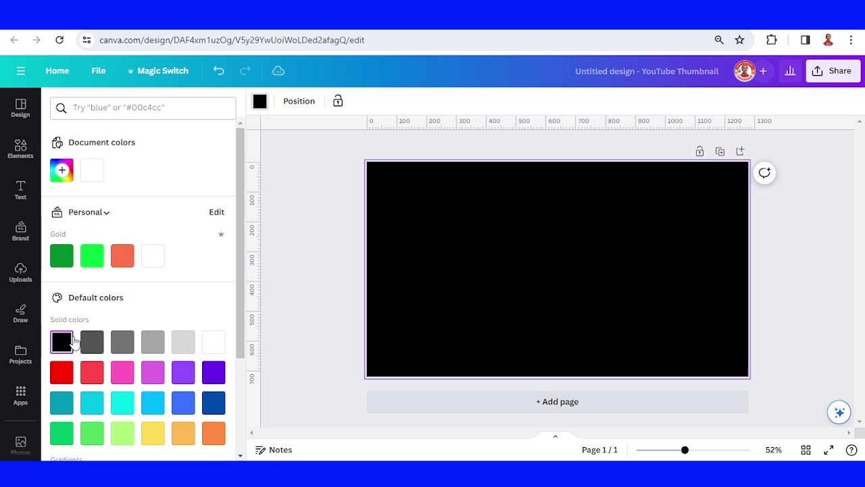
# - Add a vertical guide at 640 and a horizontal guide through the middle of the page
pyautogui.click(341, 304)
pyautogui.moveTo(255, 201); pyautogui.dragTo(559, 205)
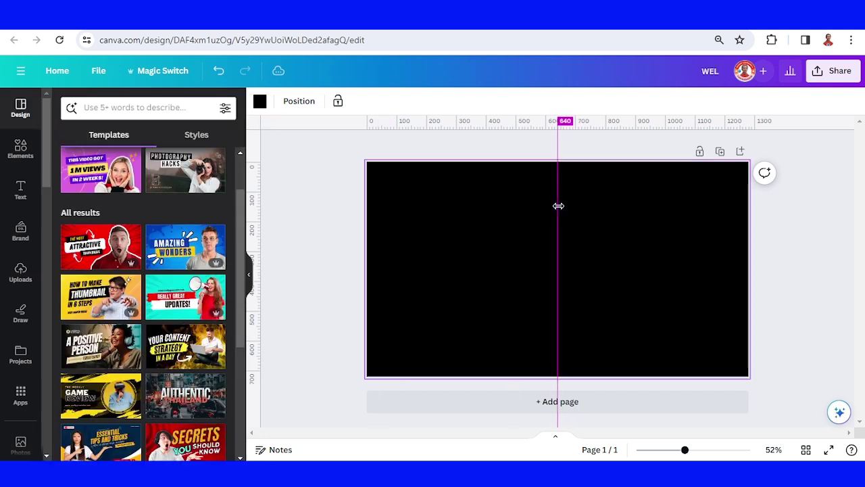
pyautogui.moveTo(516, 122); pyautogui.dragTo(520, 270)
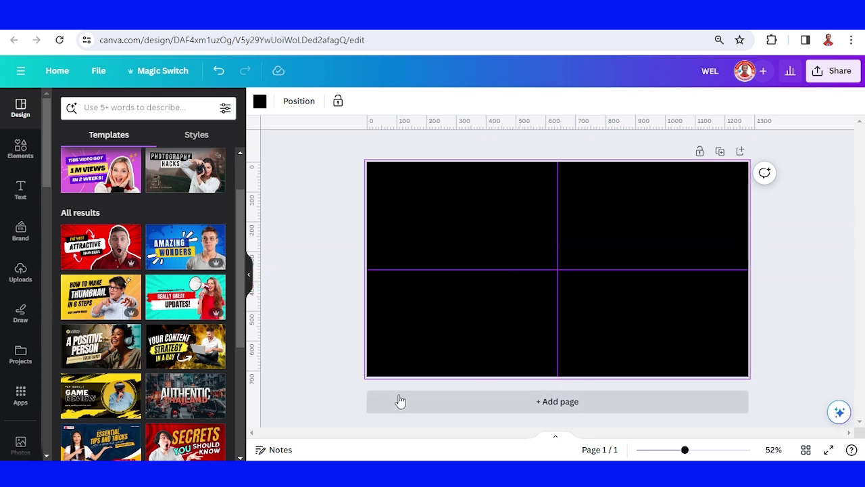
pyautogui.click(98, 72)
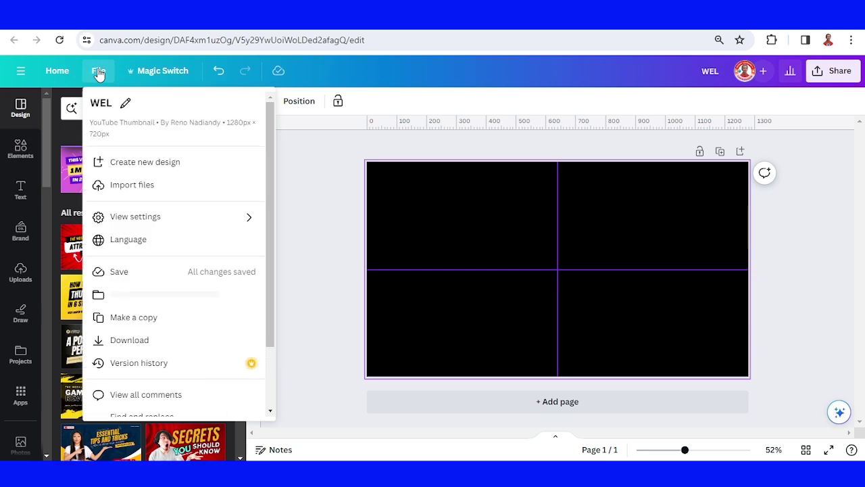
pyautogui.moveTo(160, 222)
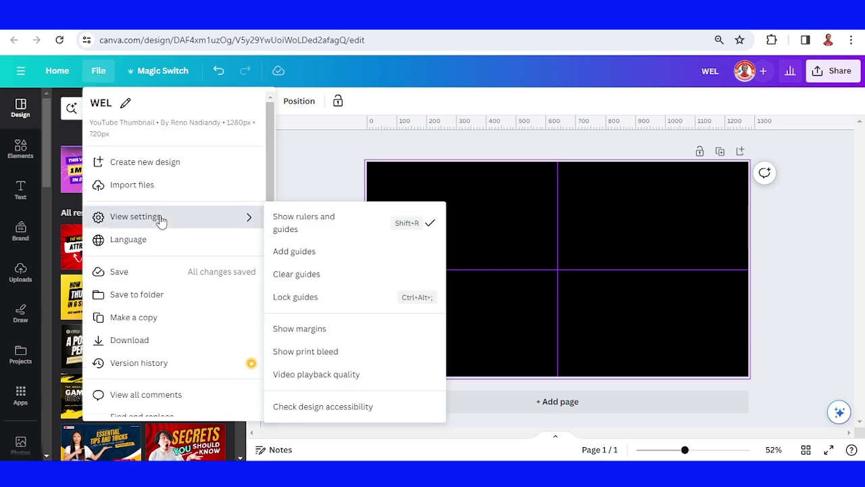
pyautogui.click(569, 233)
# - Add a heading to the page with the text "WEL"
pyautogui.click(20, 194)
pyautogui.click(129, 250)
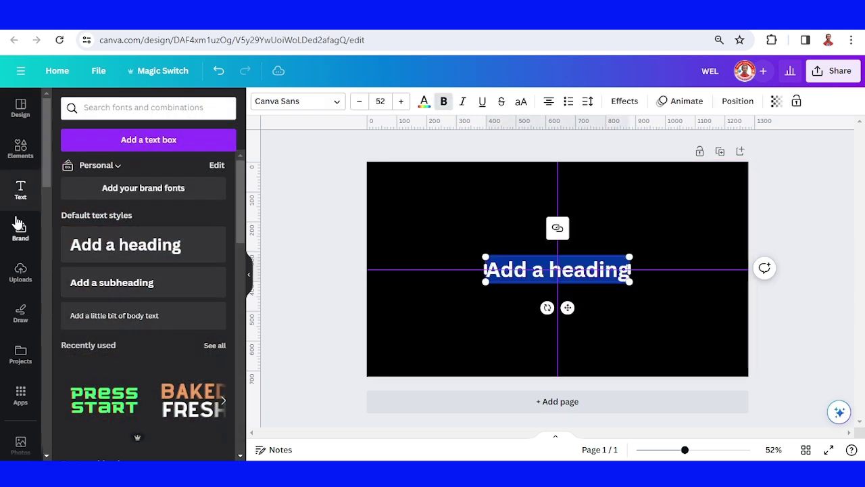
pyautogui.write('WEL')
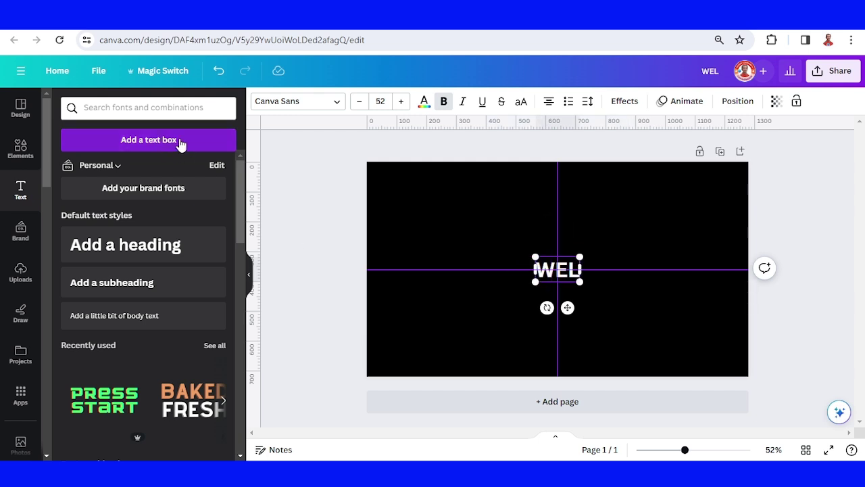
# - Format the "WEL" heading in Anton italic at size 110 and move it above the horizontal guide
pyautogui.hotkey('ctrl', 'a')
pyautogui.click(309, 107)
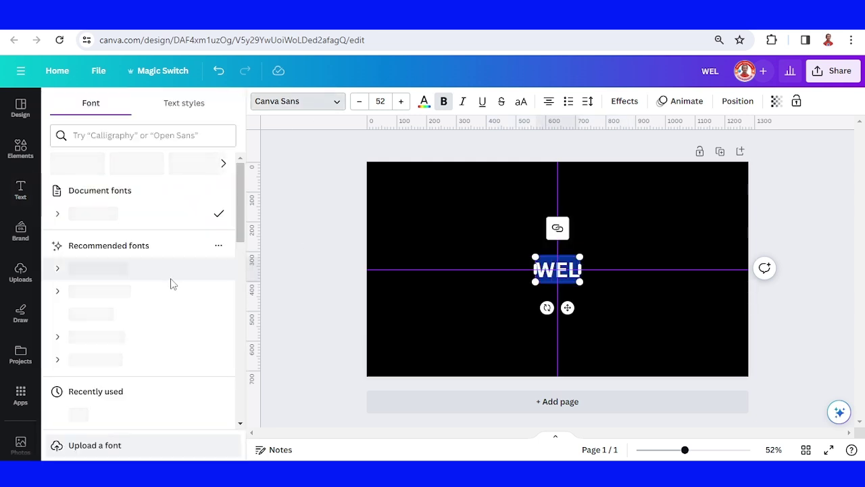
pyautogui.click(133, 354)
pyautogui.click(464, 104)
pyautogui.moveTo(574, 257); pyautogui.dragTo(553, 233)
pyautogui.click(659, 242)
# - Duplicate the "WEL" heading and change the copy's text to "COME"
pyautogui.click(509, 180)
pyautogui.doubleClick(553, 233)
pyautogui.write('COME')
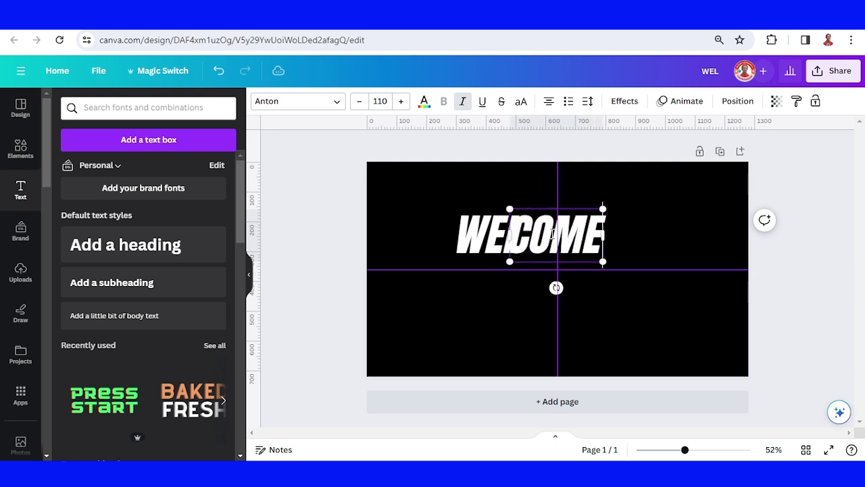
# - Move "COME" directly after "WEL" to form one word, with "COME" left-aligned and "WEL" right-aligned
pyautogui.click(641, 255)
pyautogui.moveTo(588, 249); pyautogui.dragTo(601, 249)
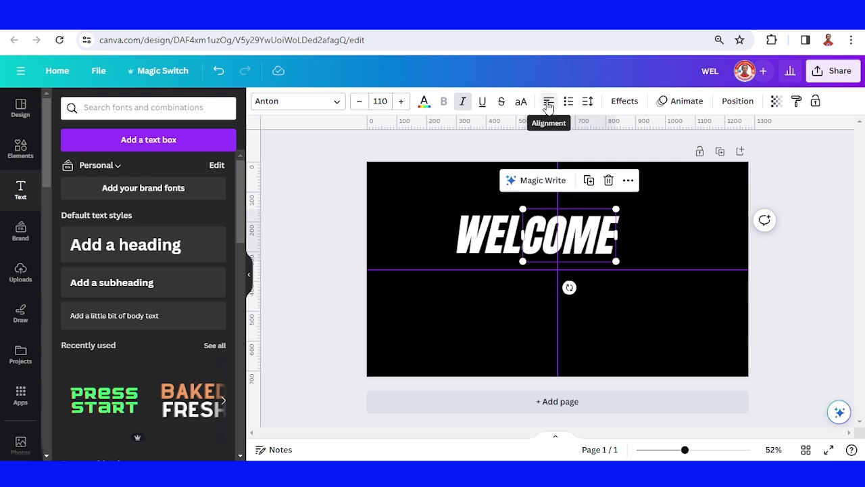
pyautogui.click(481, 247)
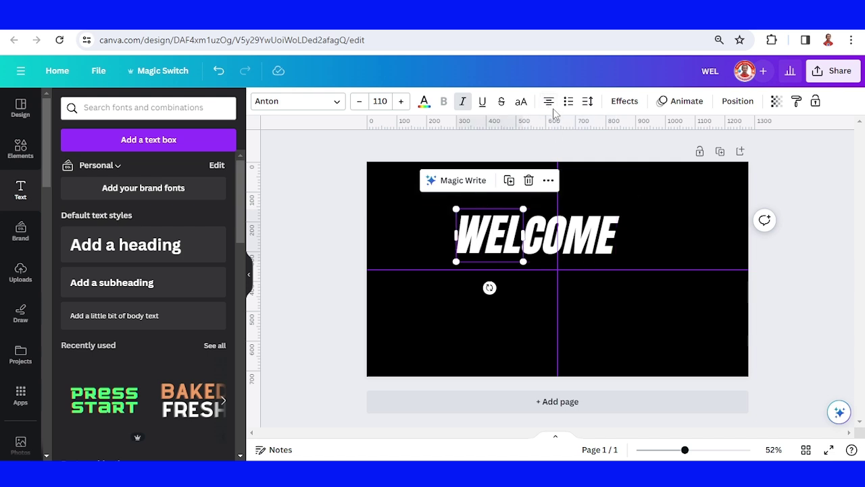
pyautogui.click(667, 254)
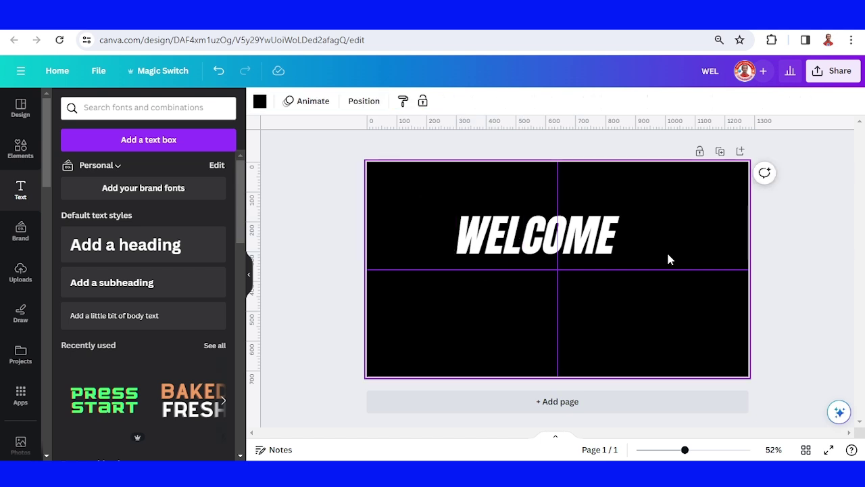
# - Set the text color of "WEL" to the solid red default color
pyautogui.click(512, 245)
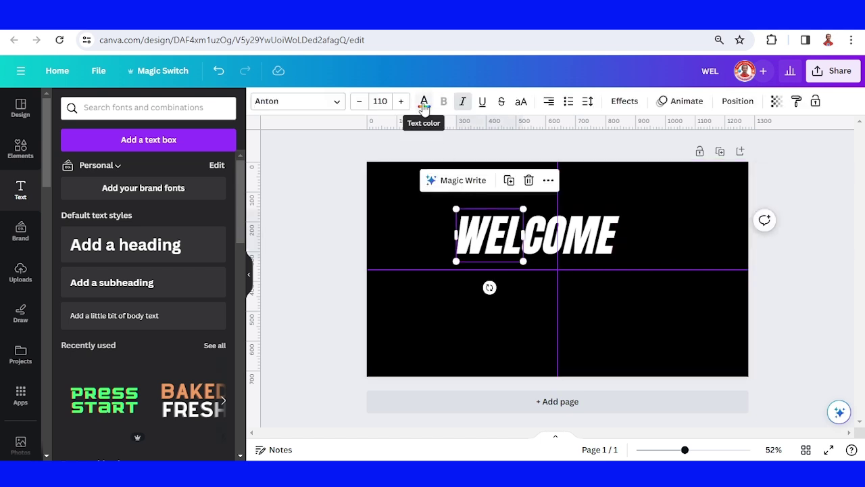
pyautogui.click(425, 104)
pyautogui.click(61, 372)
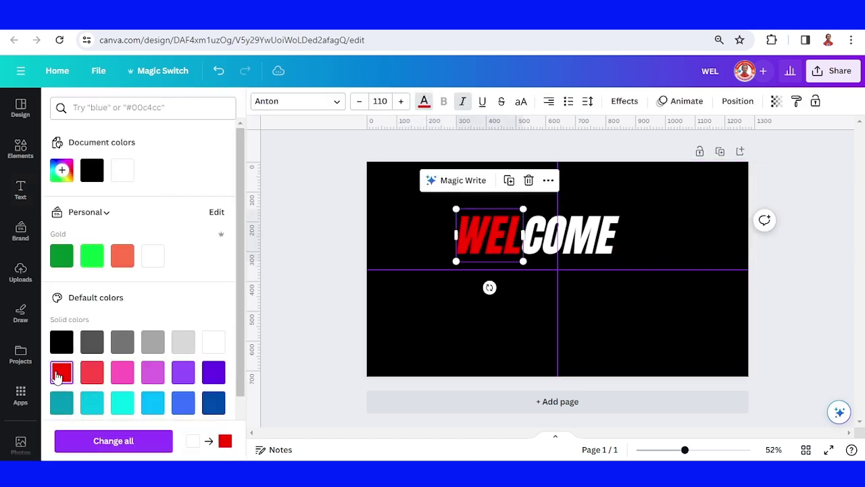
# - Move "WEL" and "COME" together to the center of the page where the two guides cross
pyautogui.keyDown('shift'); pyautogui.click(592, 238); pyautogui.keyUp('shift')
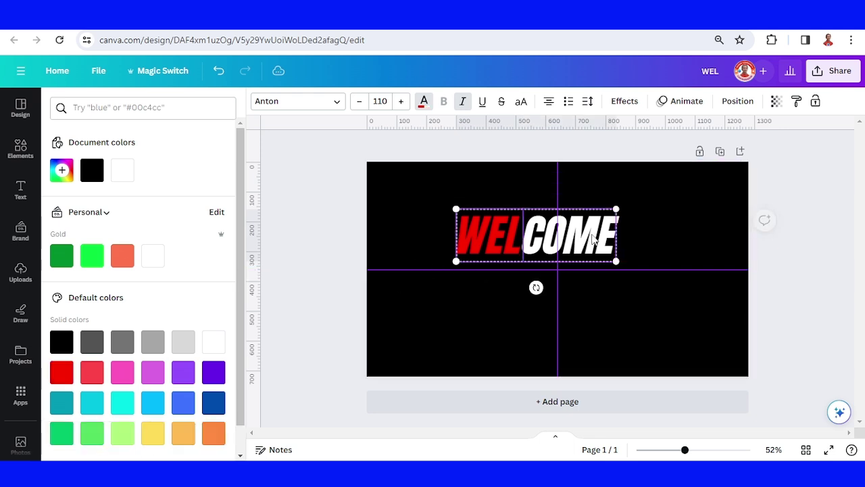
pyautogui.moveTo(589, 243); pyautogui.dragTo(608, 267)
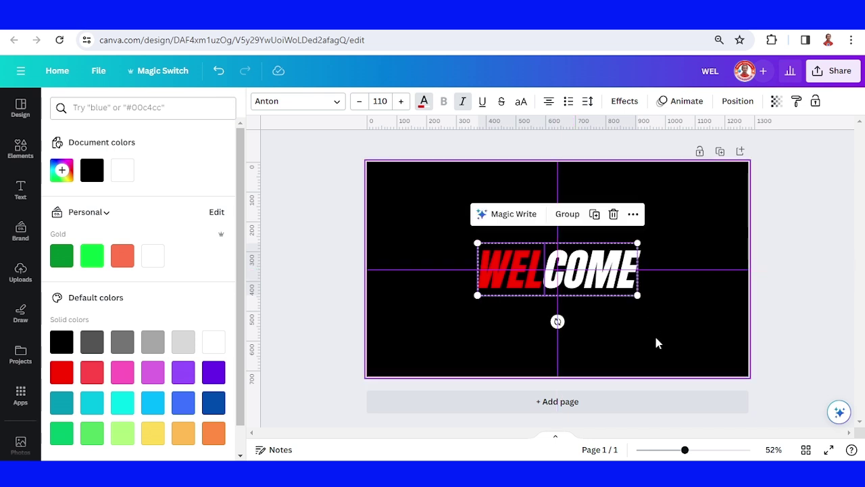
pyautogui.click(655, 342)
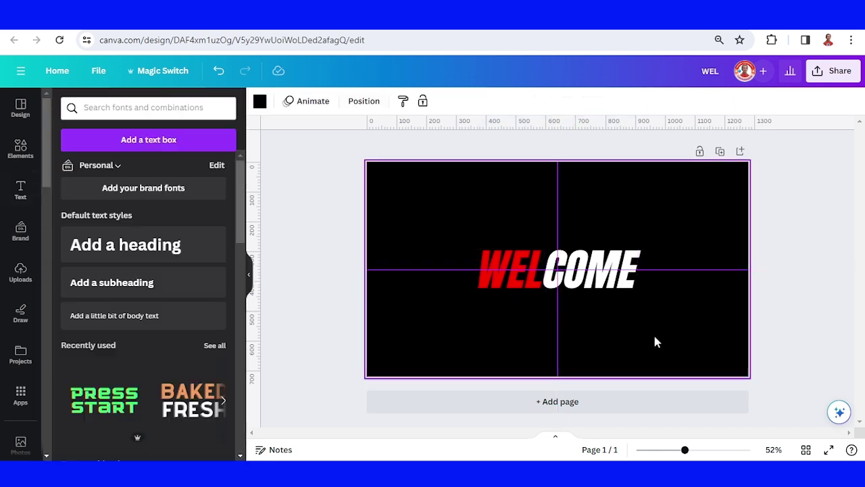
# - Apply a Wipe text animation to "WEL" on enter, moving rightwards, at a reduced speed
pyautogui.click(518, 264)
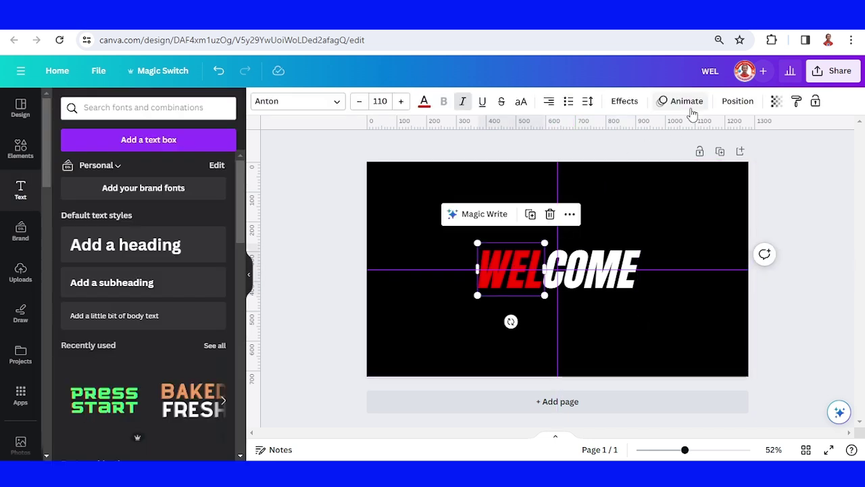
pyautogui.click(690, 107)
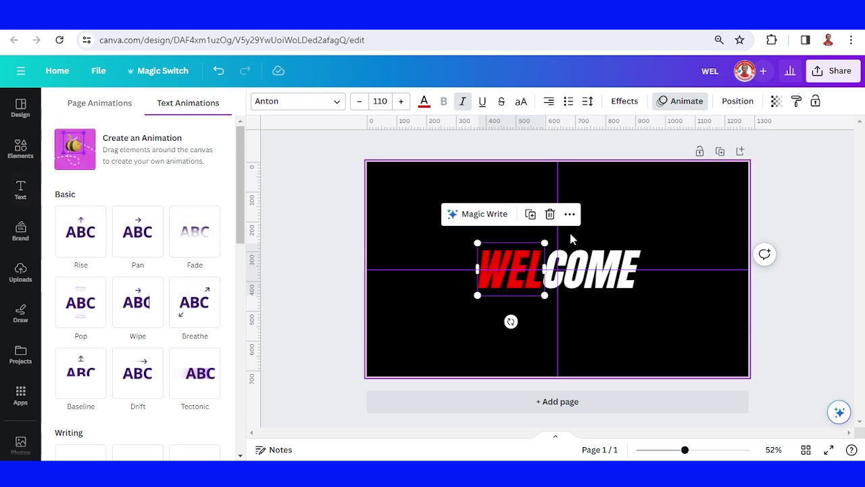
pyautogui.click(137, 310)
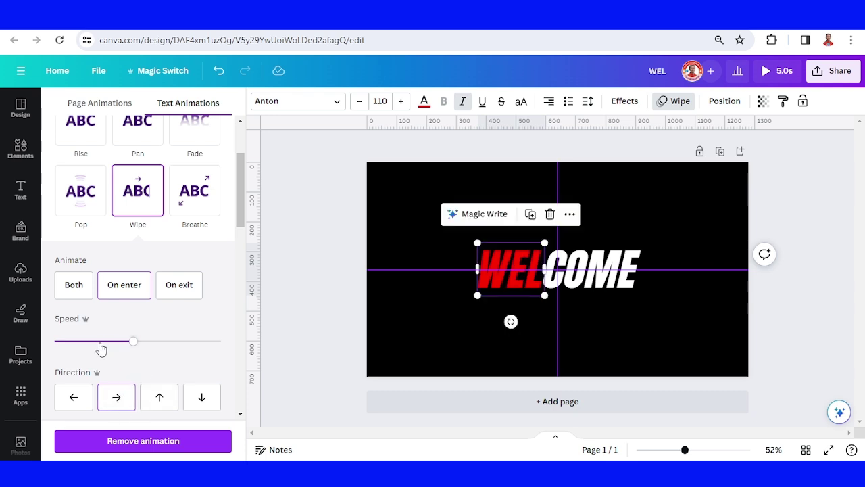
pyautogui.click(96, 342)
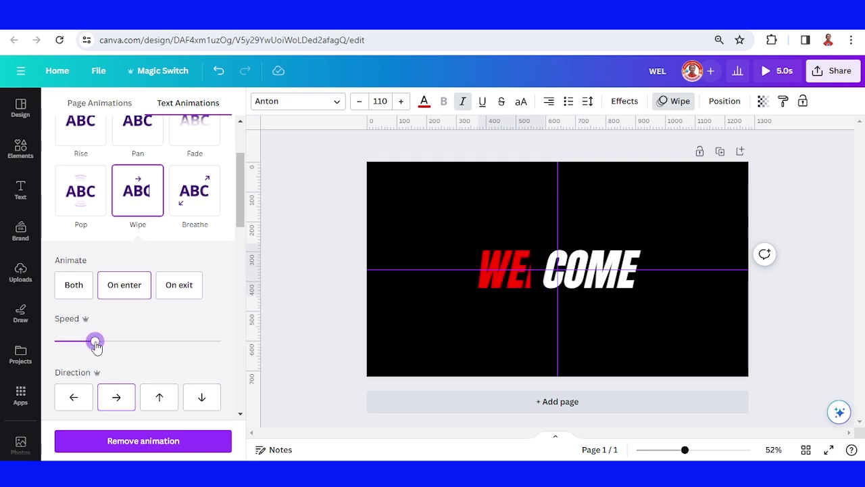
pyautogui.moveTo(96, 343); pyautogui.dragTo(109, 342)
# - Apply a Wipe text animation to "COME" on enter, with the direction set to left and a slightly raised speed
pyautogui.click(609, 289)
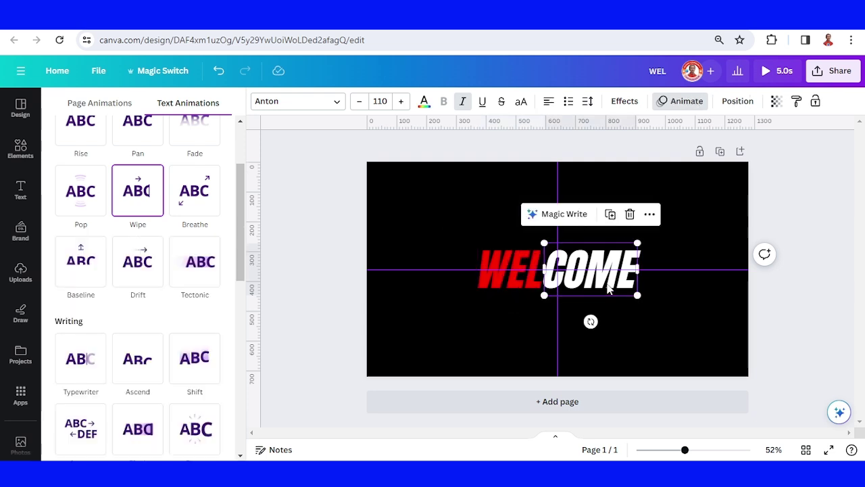
pyautogui.click(145, 199)
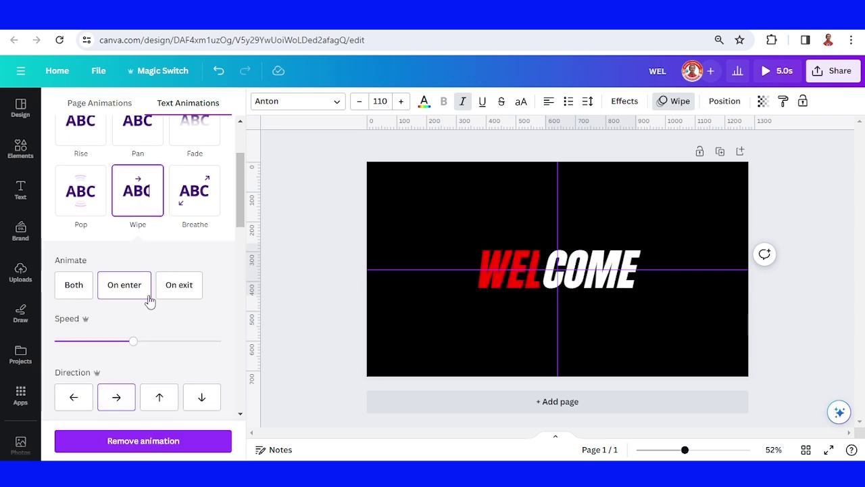
pyautogui.click(76, 401)
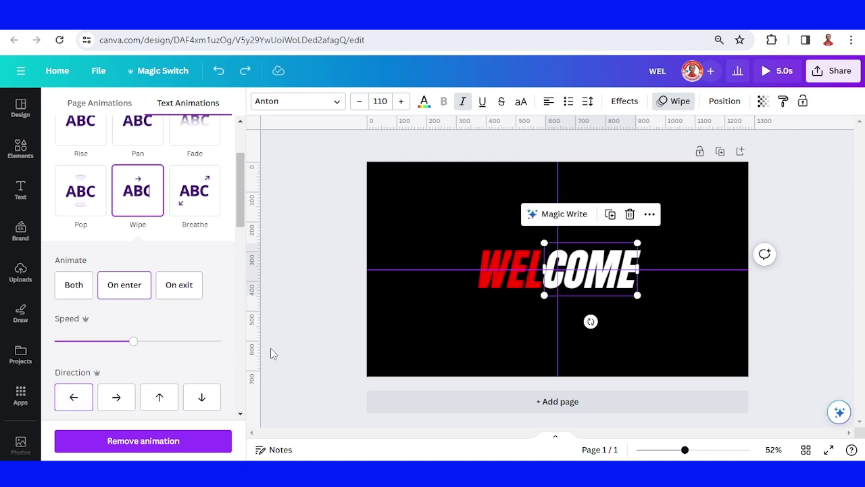
pyautogui.click(156, 342)
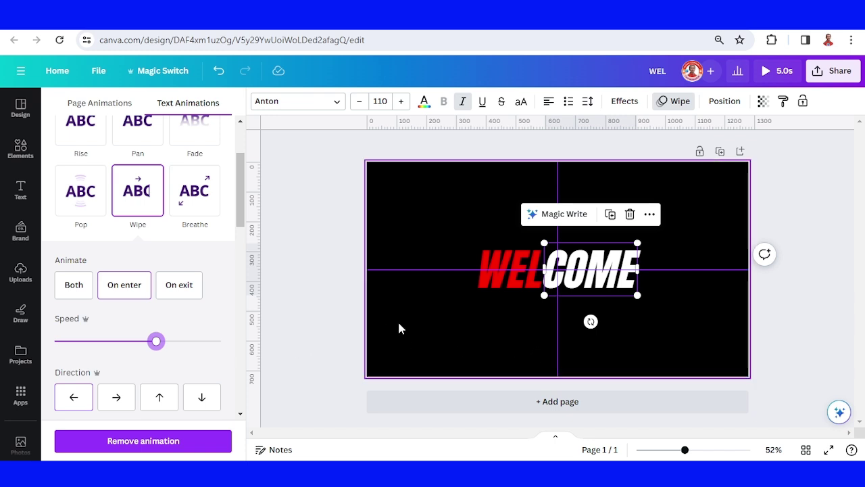
# - Add a circle shape to the page
pyautogui.click(22, 148)
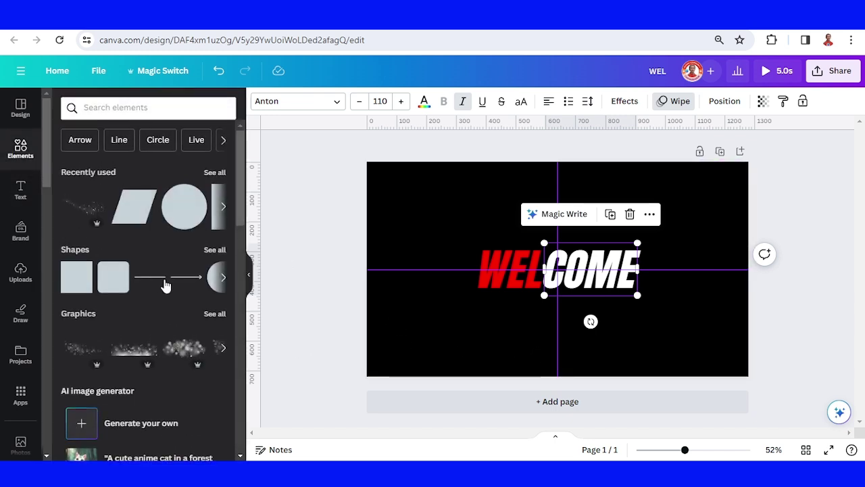
pyautogui.click(215, 288)
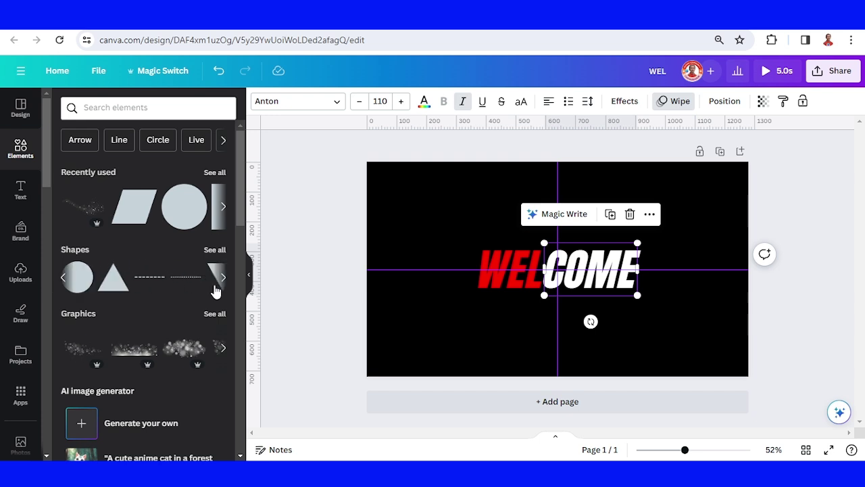
pyautogui.click(80, 287)
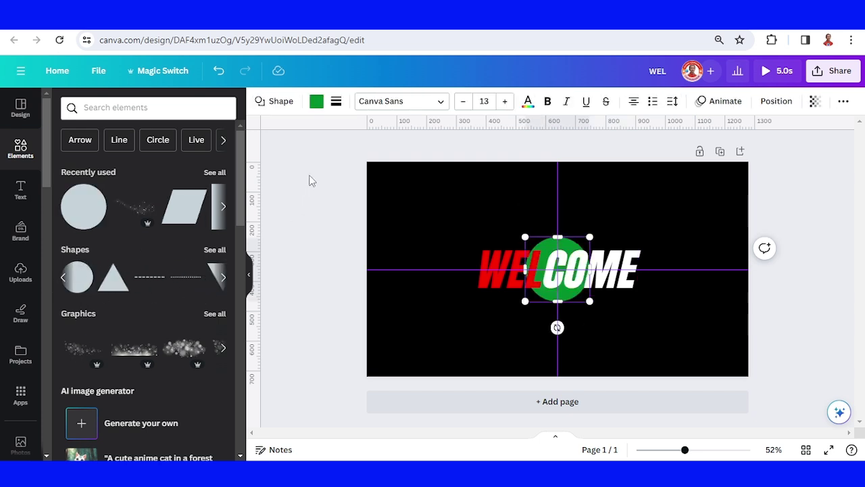
# - Fill the circle with the medium grey default solid color
pyautogui.click(317, 105)
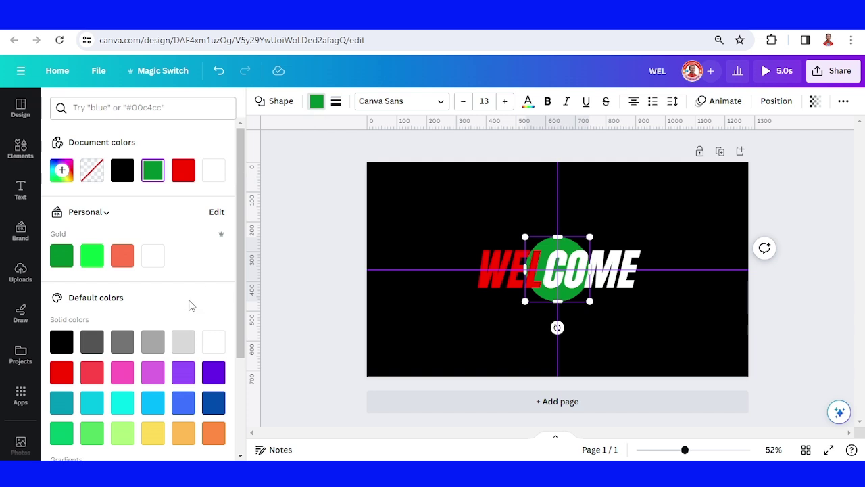
pyautogui.click(183, 344)
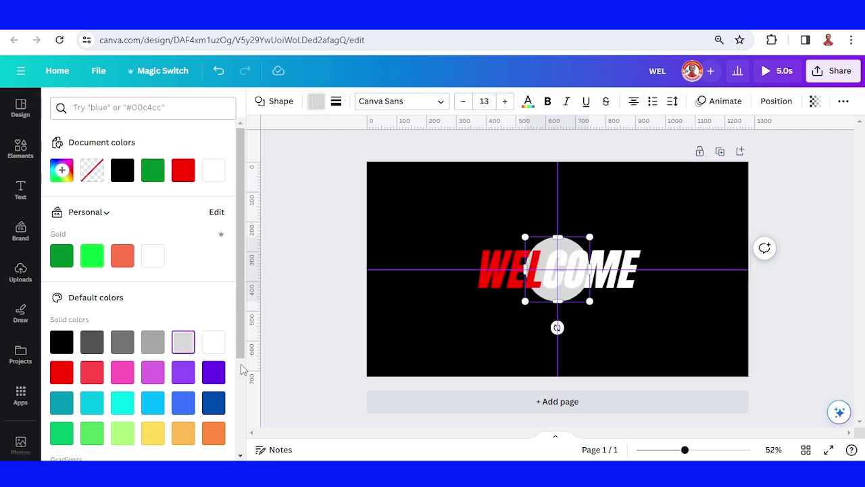
pyautogui.click(152, 345)
pyautogui.click(513, 220)
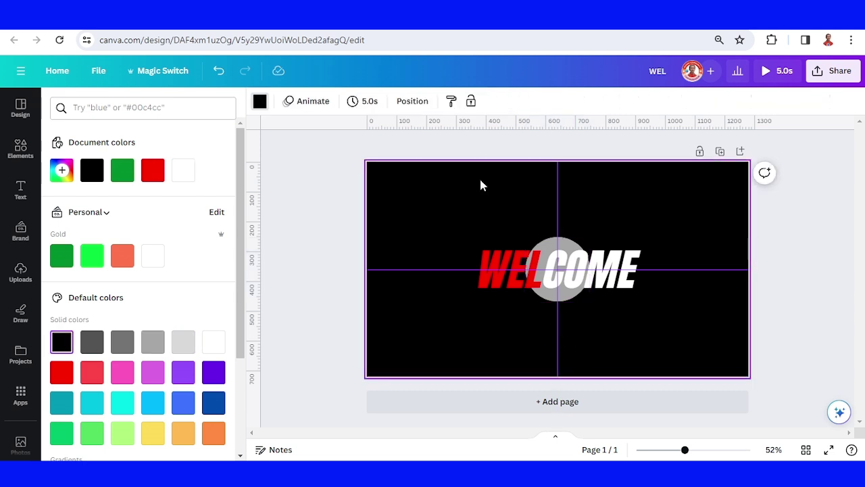
# - Select the circle's layer behind the text and move the circle left along the horizontal guide to the start of "WEL"
pyautogui.click(410, 107)
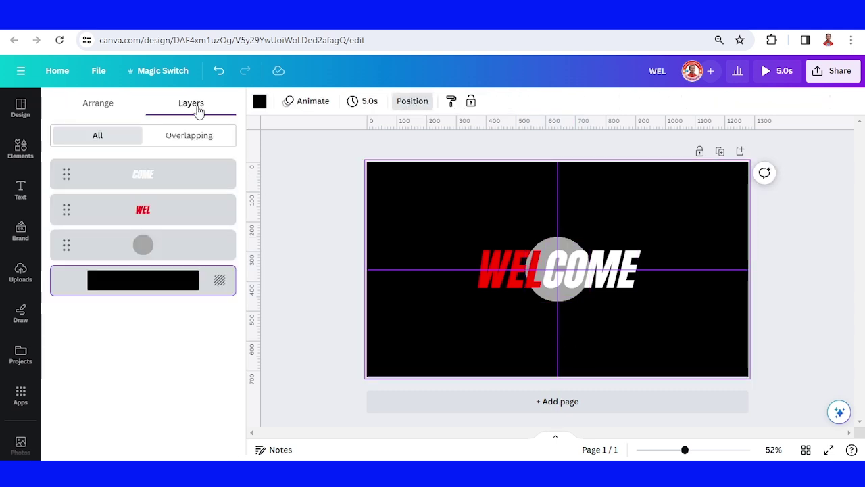
pyautogui.click(179, 245)
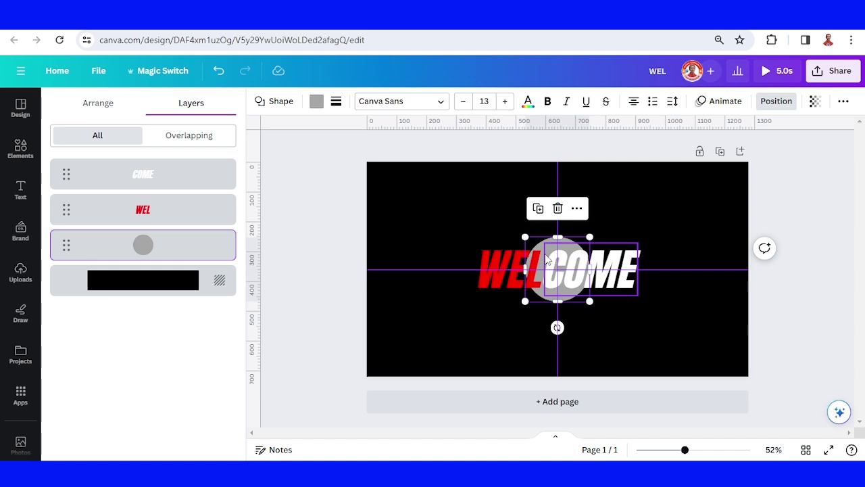
pyautogui.moveTo(541, 251); pyautogui.dragTo(452, 251)
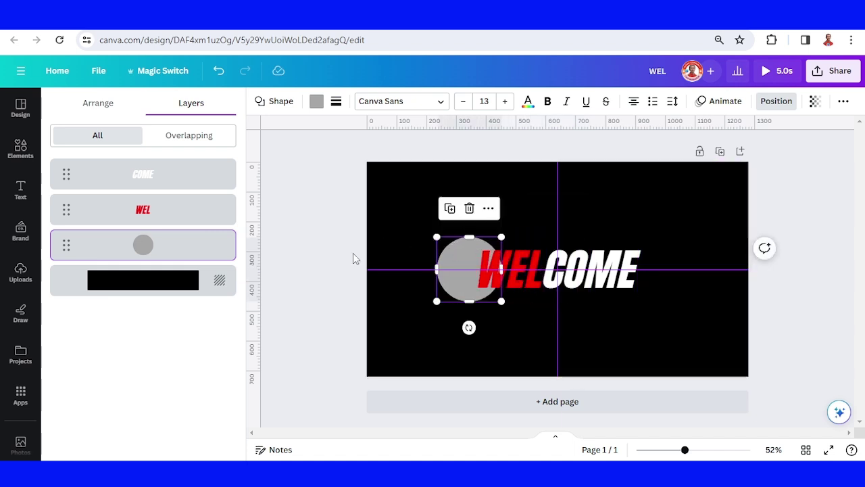
# - Animate the circle along a straight horizontal path from the start of "WEL" to the end of "COME" and preview the animation
pyautogui.click(719, 101)
pyautogui.press('ctrl+super+o')
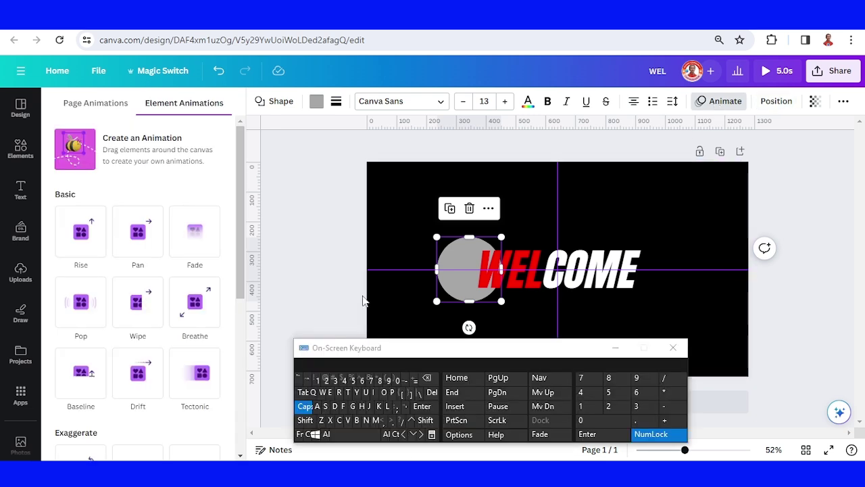
pyautogui.click(153, 150)
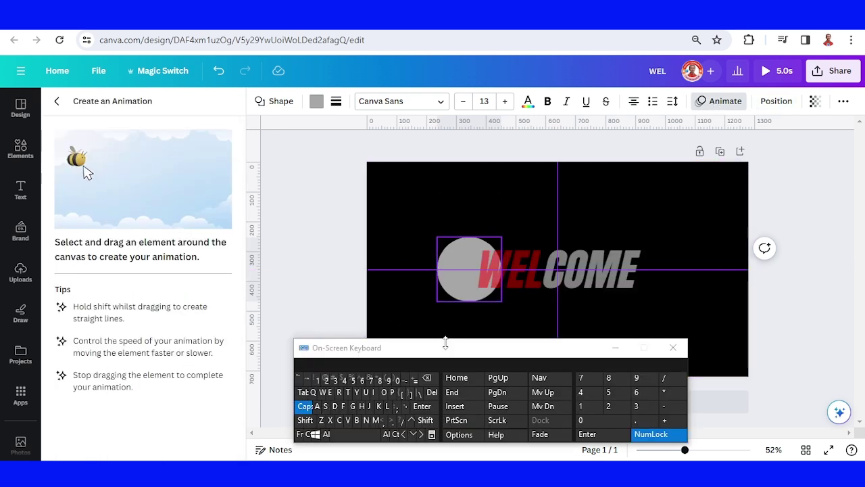
pyautogui.click(425, 420)
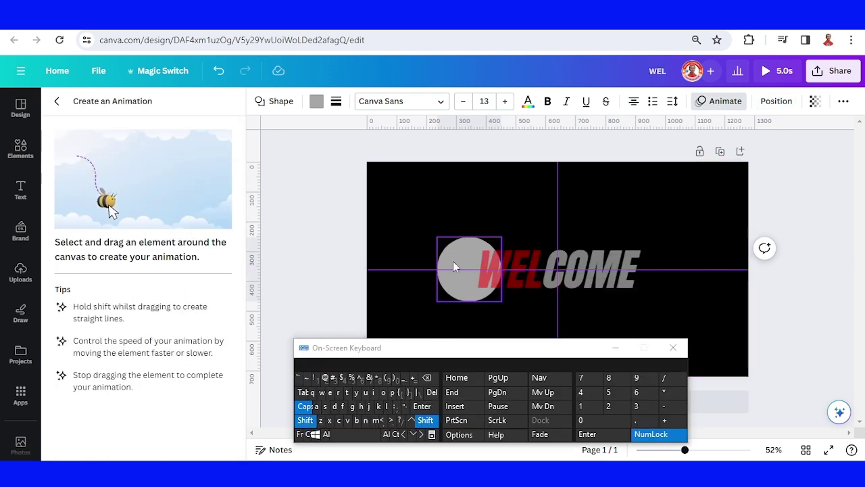
pyautogui.moveTo(454, 257); pyautogui.dragTo(620, 253)
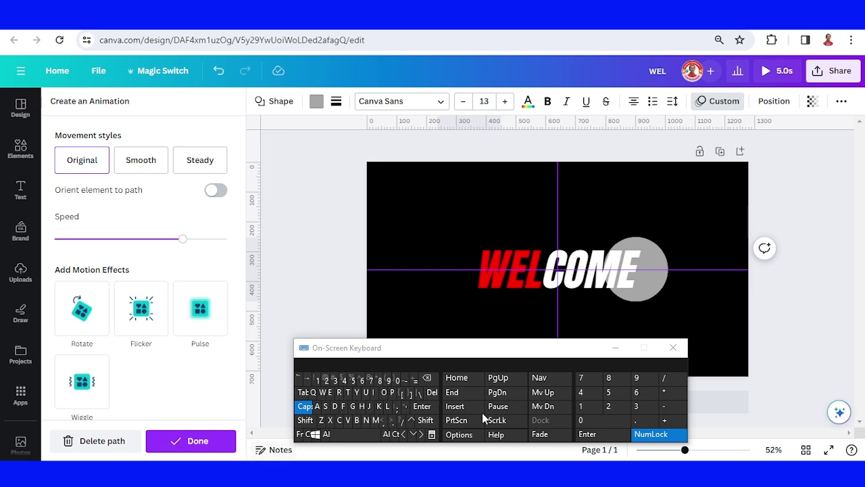
pyautogui.click(674, 349)
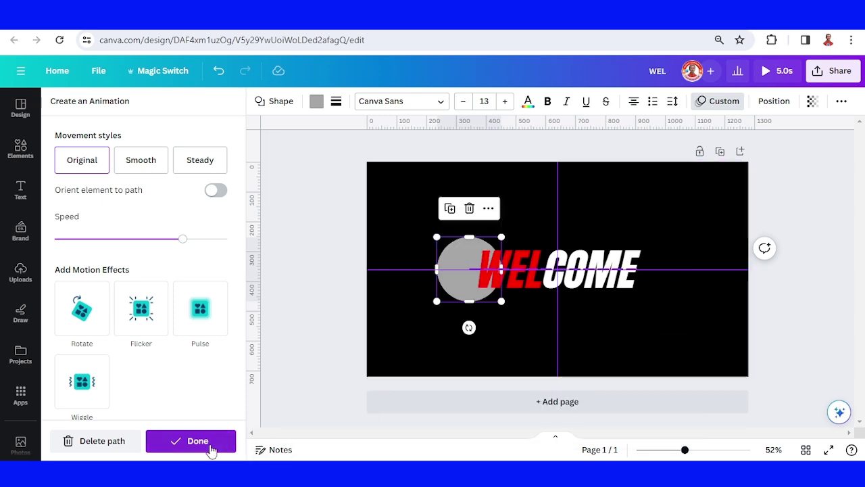
pyautogui.click(212, 447)
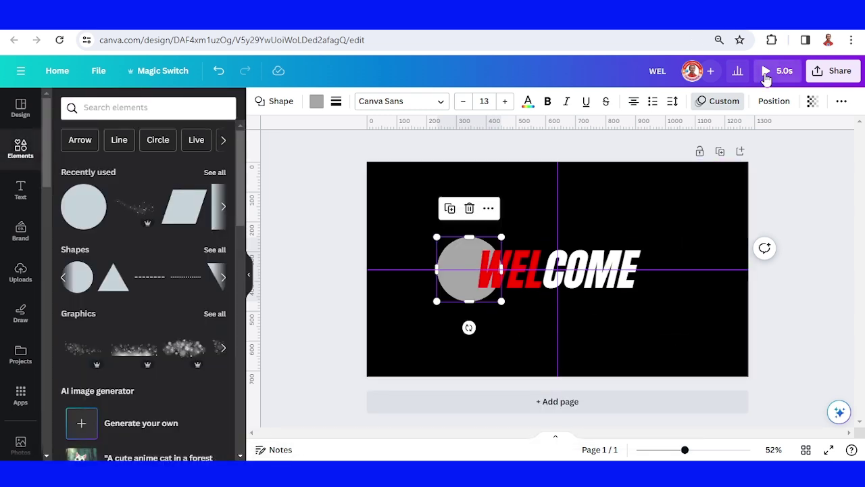
pyautogui.click(766, 73)
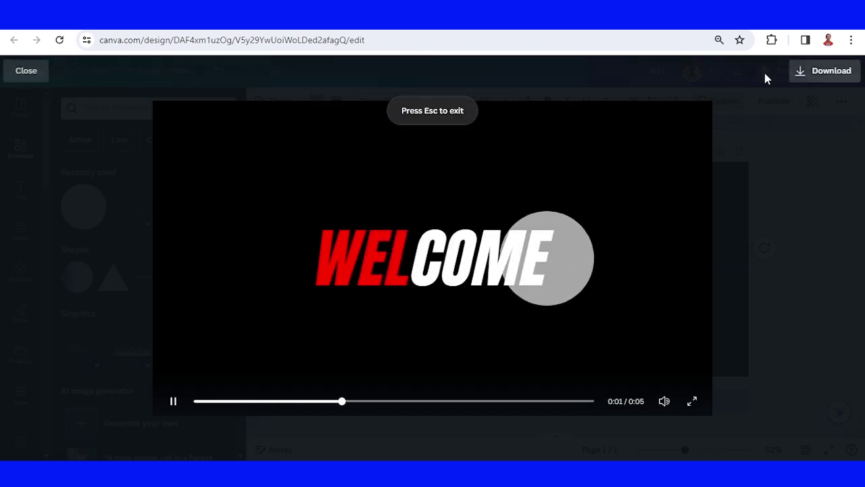
pyautogui.click(32, 71)
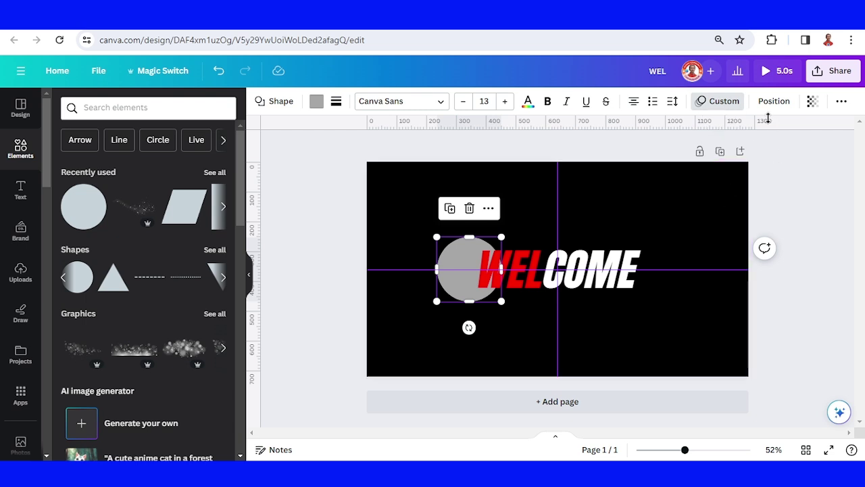
# - Duplicate the page and delete the grey circle from the copy
pyautogui.click(720, 151)
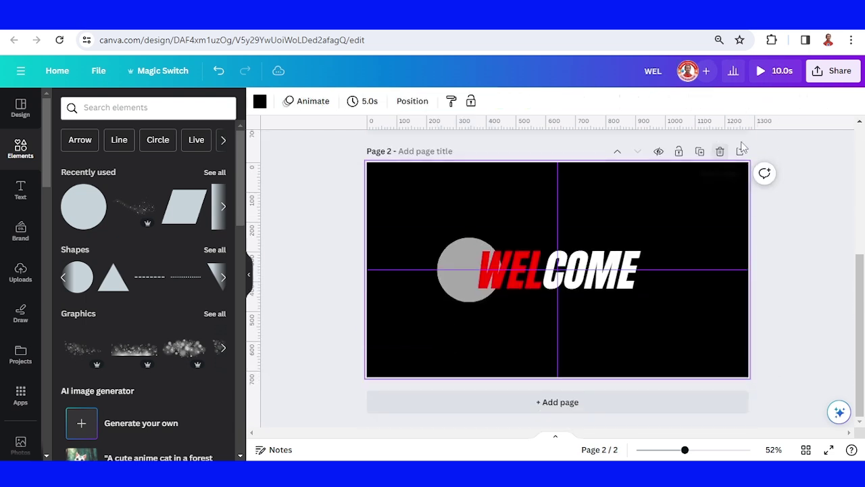
pyautogui.click(448, 242)
pyautogui.click(470, 209)
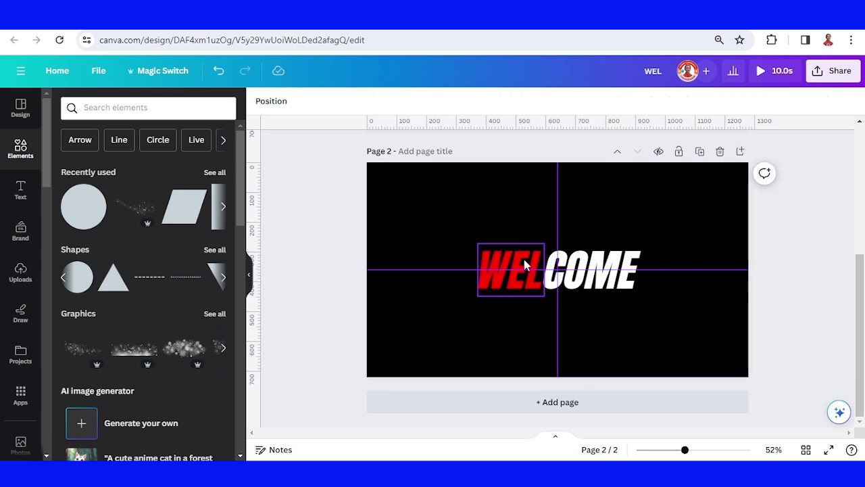
# - On page 2, replace "WEL" with "TO" and "COME" with "MY"
pyautogui.click(525, 262)
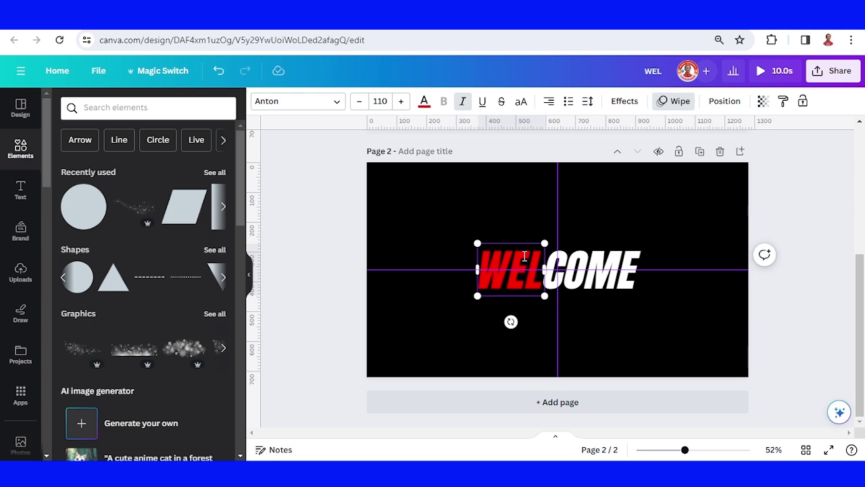
pyautogui.doubleClick(525, 256)
pyautogui.write('TO')
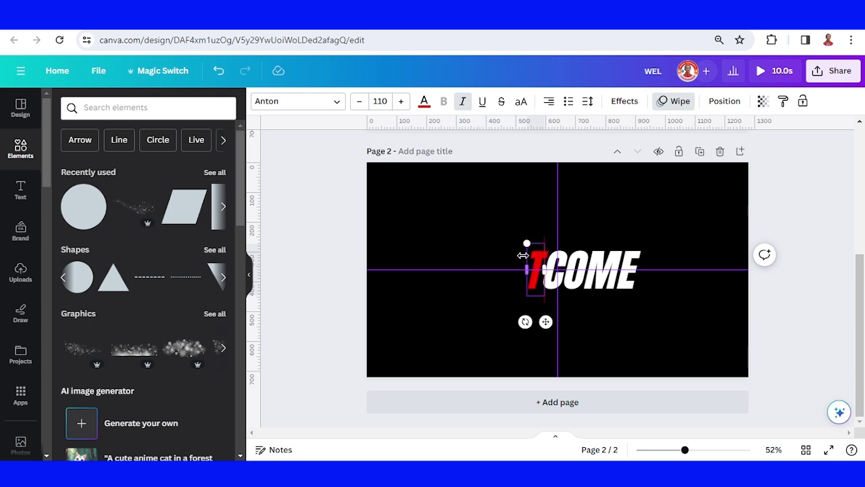
pyautogui.click(609, 262)
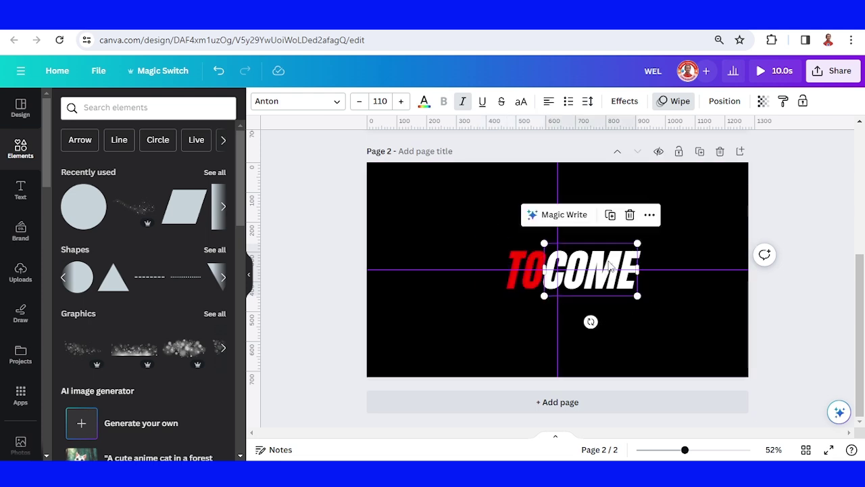
pyautogui.doubleClick(609, 262)
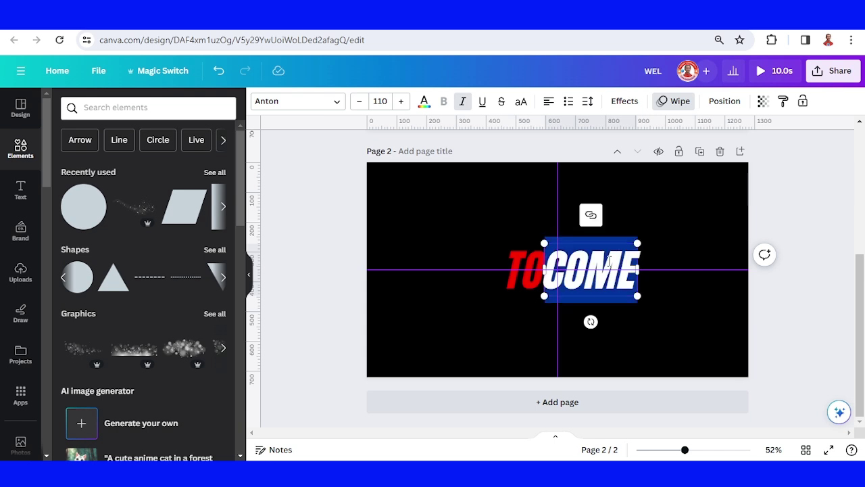
pyautogui.write('MY')
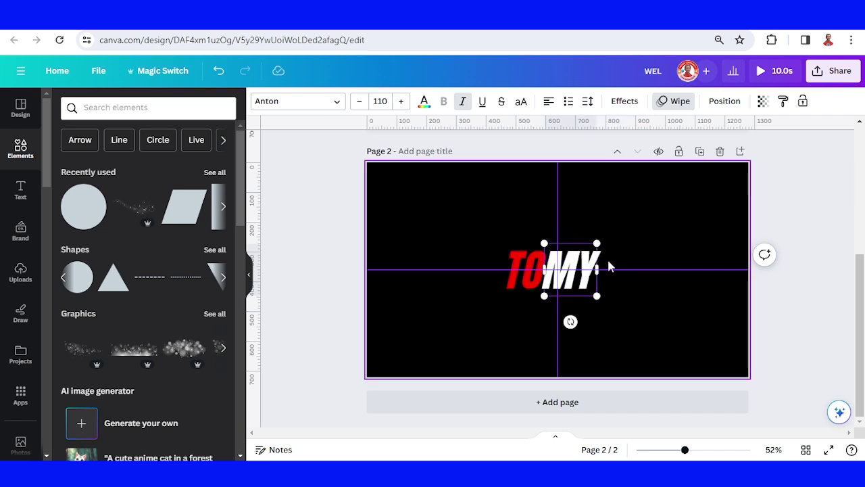
pyautogui.click(630, 316)
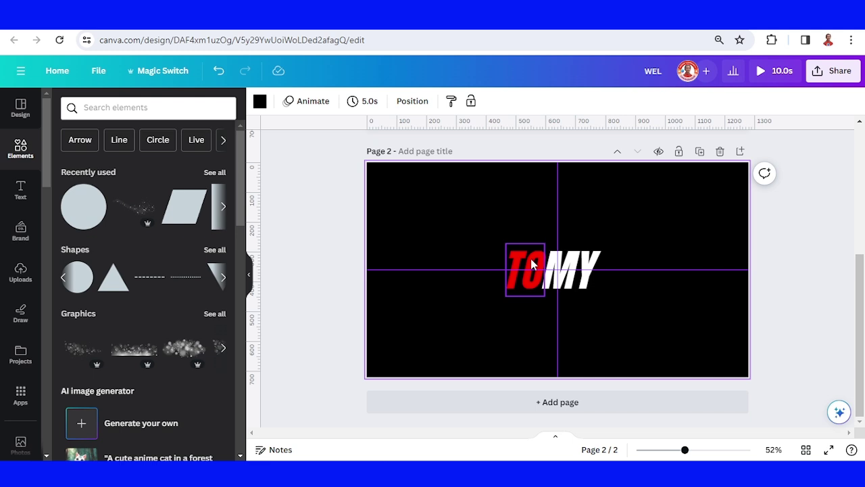
# - Move "TO" slightly left to leave a word gap before "MY", and center both words together on the page
pyautogui.click(532, 264)
pyautogui.moveTo(532, 263); pyautogui.dragTo(523, 260)
pyautogui.keyDown('shift'); pyautogui.click(590, 261); pyautogui.keyUp('shift')
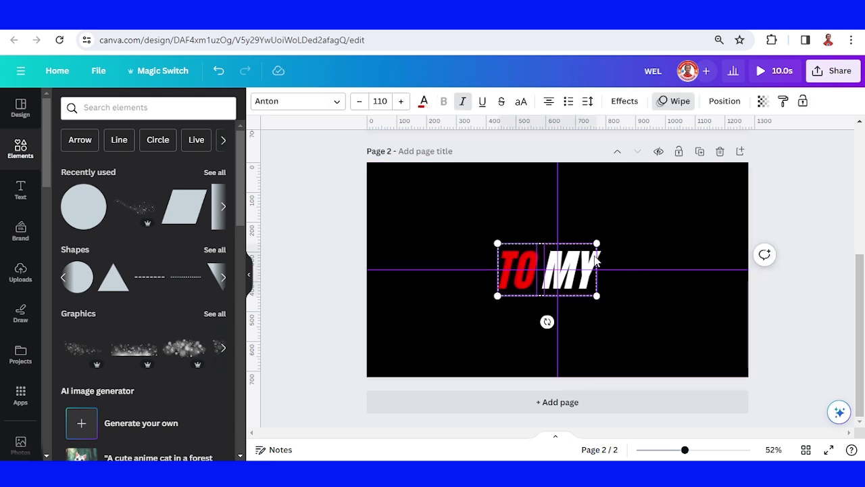
pyautogui.moveTo(585, 259); pyautogui.dragTo(595, 257)
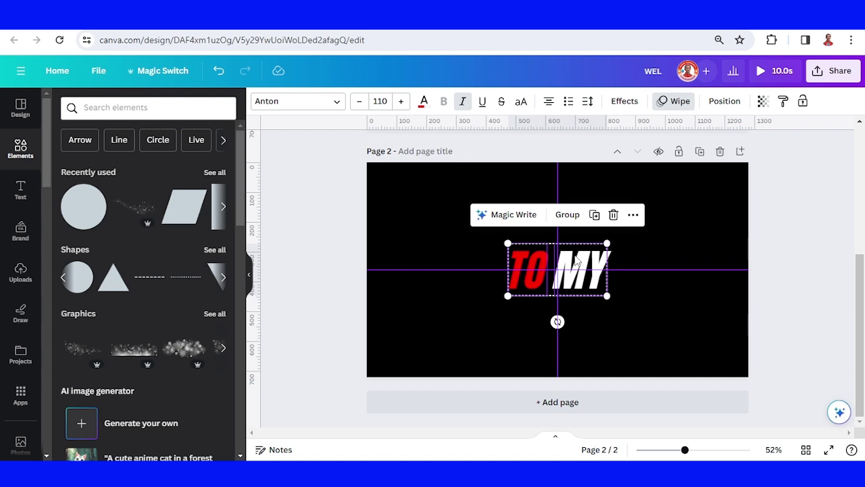
pyautogui.click(625, 324)
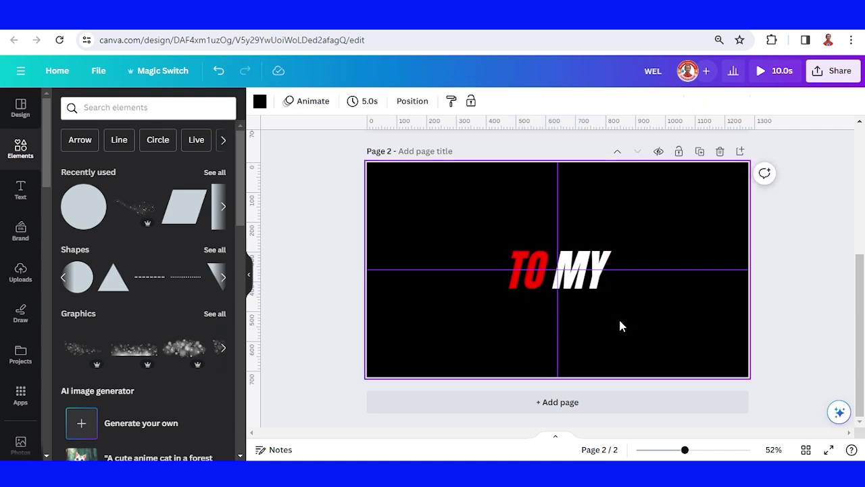
# - Change the text animation of both "TO" and "MY" to Rise on enter
pyautogui.click(527, 271)
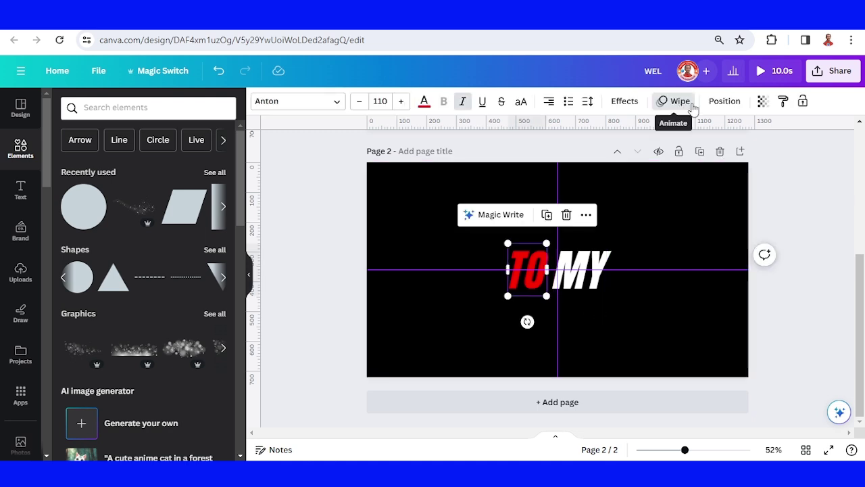
pyautogui.click(673, 101)
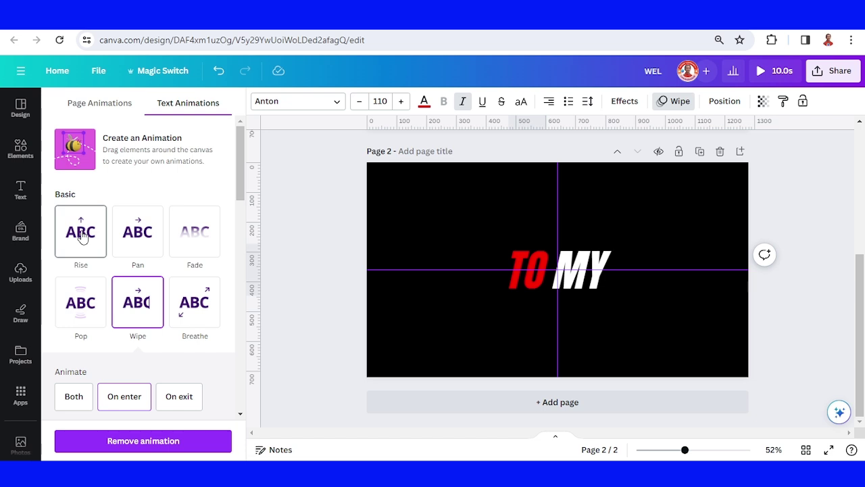
pyautogui.click(81, 233)
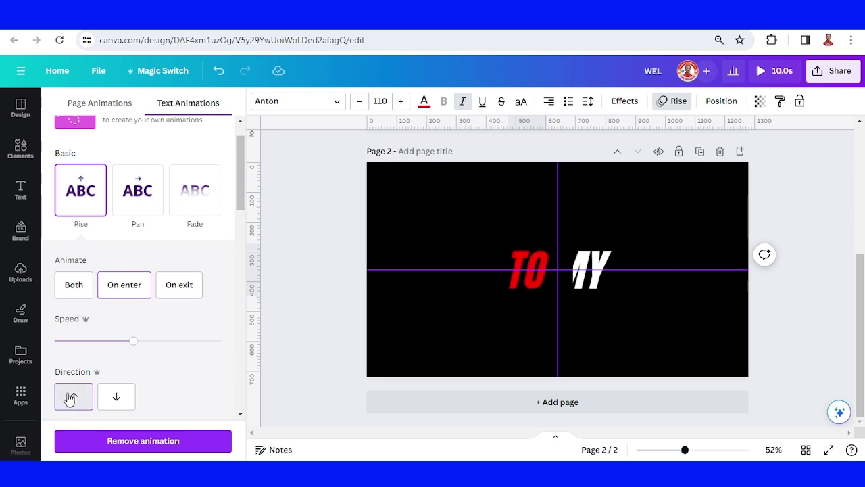
pyautogui.click(582, 270)
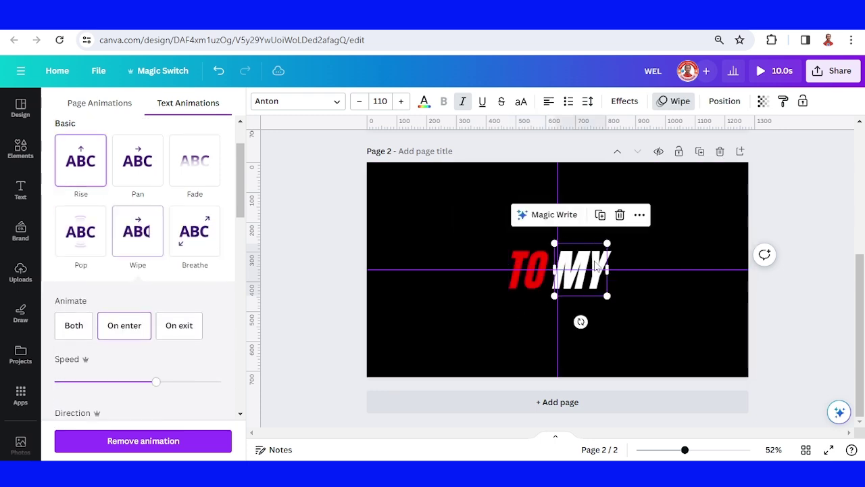
pyautogui.scroll(2, 136, 271)
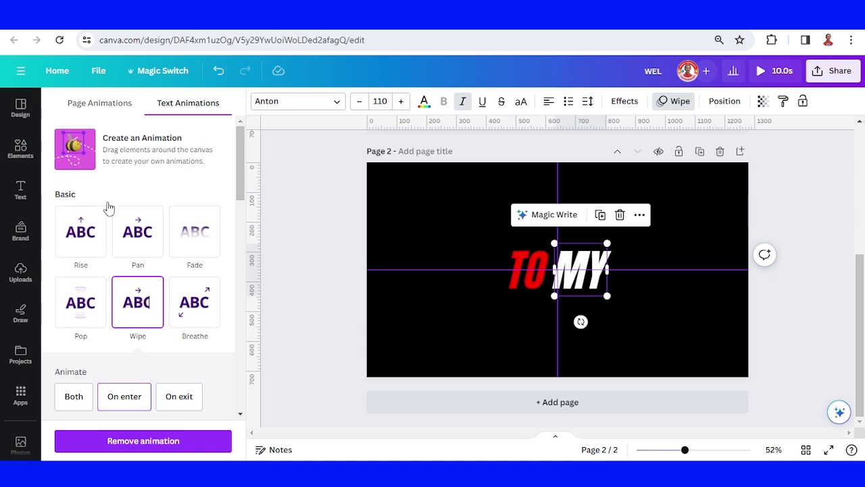
pyautogui.click(80, 251)
pyautogui.click(126, 404)
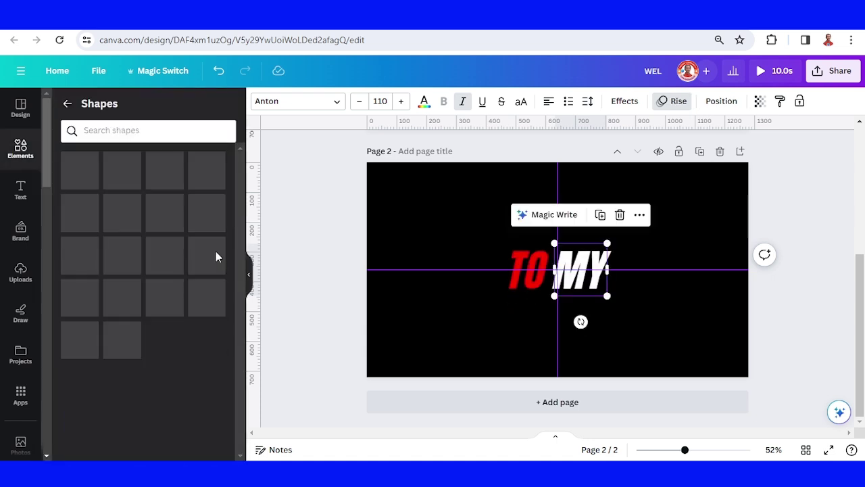
# - Add a square shape to page 2 and give it a thick solid border in gray #a6a6a6
pyautogui.scroll(-1, 127, 336)
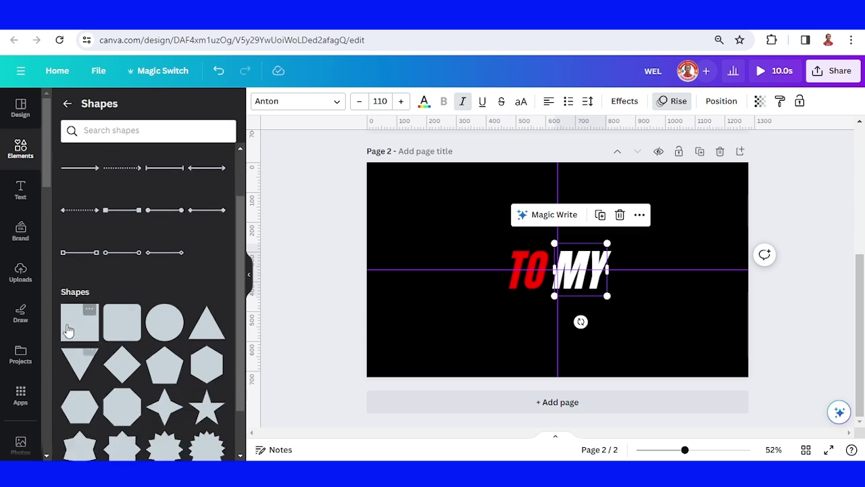
pyautogui.click(71, 330)
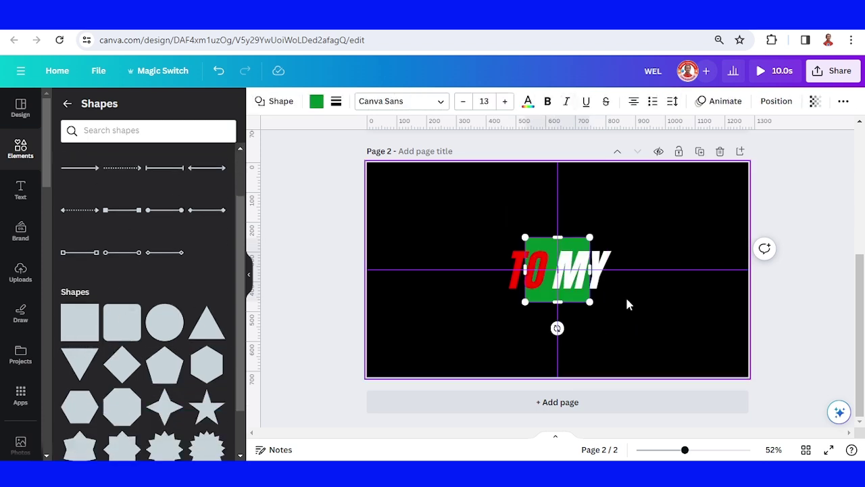
pyautogui.click(336, 102)
pyautogui.moveTo(343, 174)
pyautogui.mouseDown()
pyautogui.moveTo(334, 174)
pyautogui.moveTo(355, 181)
pyautogui.moveTo(356, 173)
pyautogui.mouseUp()
pyautogui.click(337, 103)
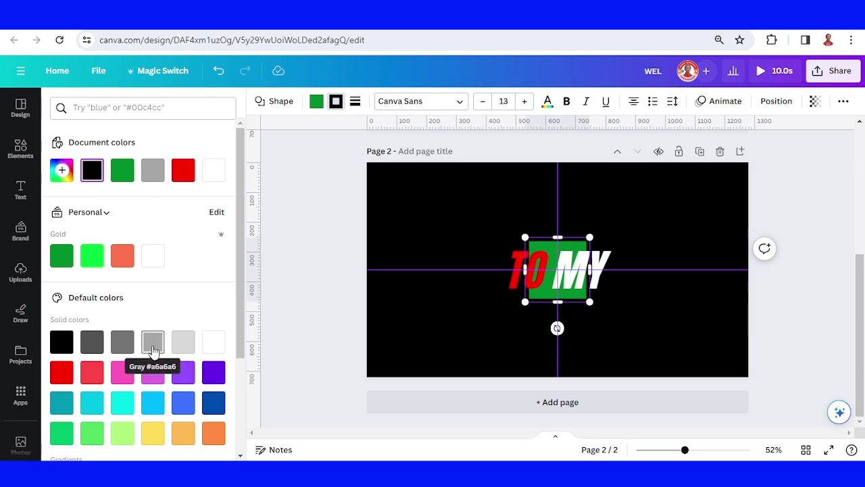
pyautogui.click(154, 348)
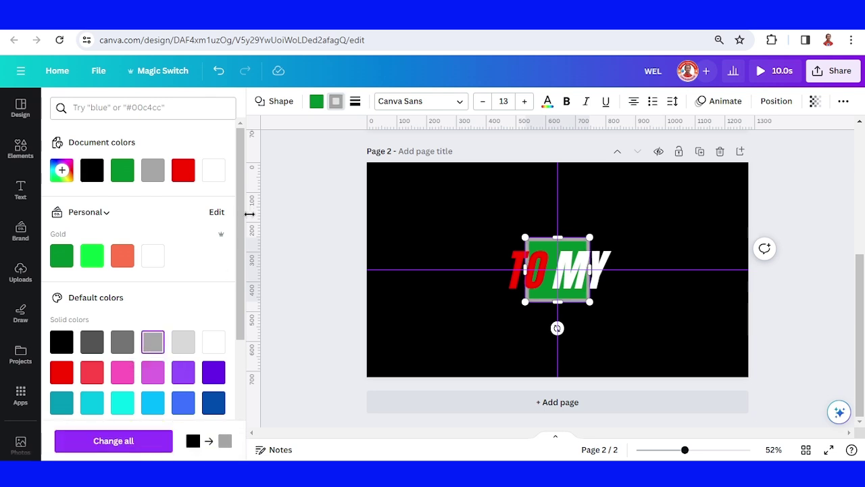
# - Remove the square's green fill and widen it evenly on both sides into a rectangular frame around "TO MY"
pyautogui.click(318, 103)
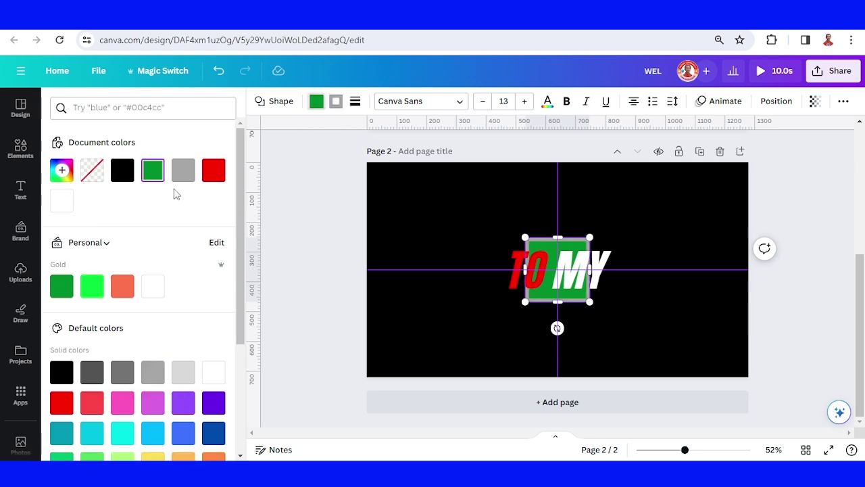
pyautogui.click(92, 172)
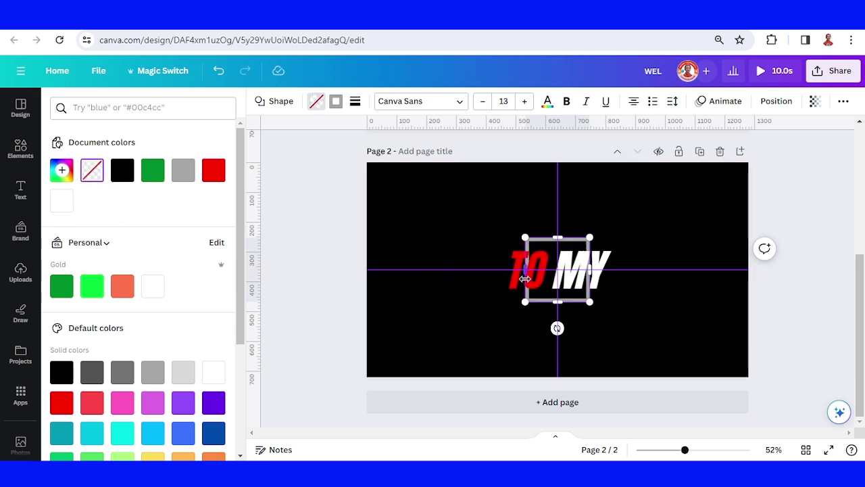
pyautogui.moveTo(499, 277); pyautogui.dragTo(479, 277)
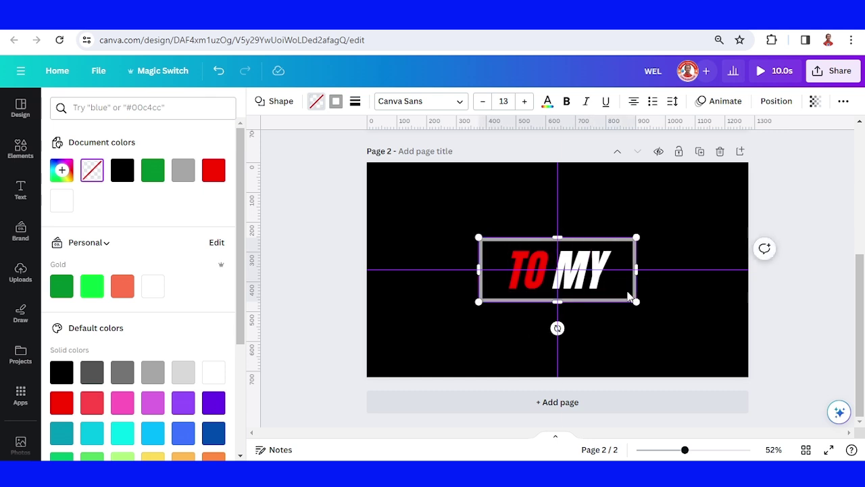
# - Apply the Breathe element animation to the rectangular frame, with its scale direction set to Out
pyautogui.click(722, 101)
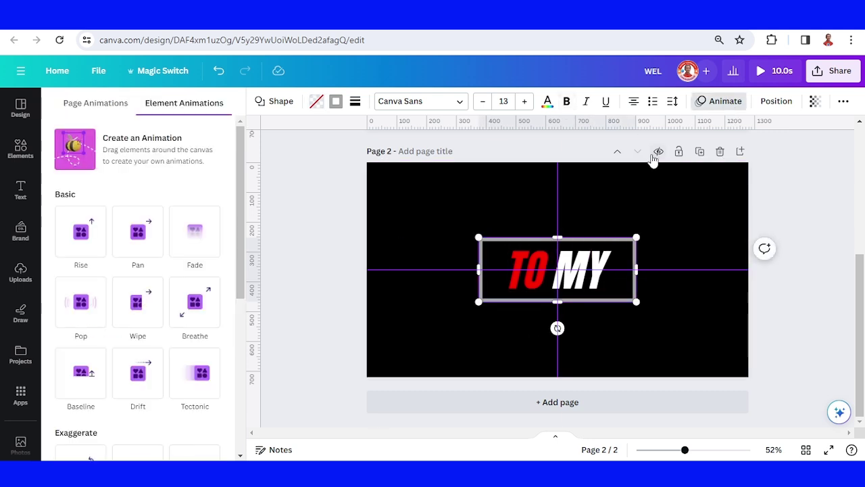
pyautogui.click(200, 313)
pyautogui.click(93, 396)
pyautogui.scroll(-1, 92, 396)
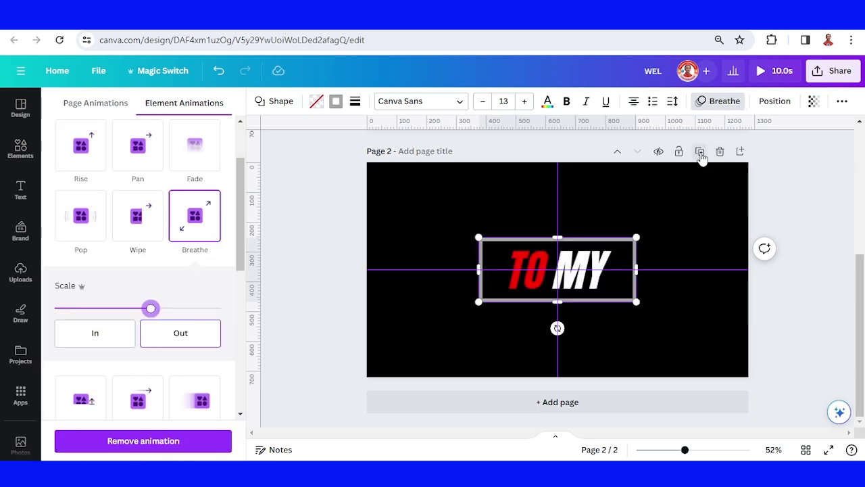
# - Duplicate page 2 as a third page and go back to page 1
pyautogui.click(700, 151)
pyautogui.scroll(7, 676, 276)
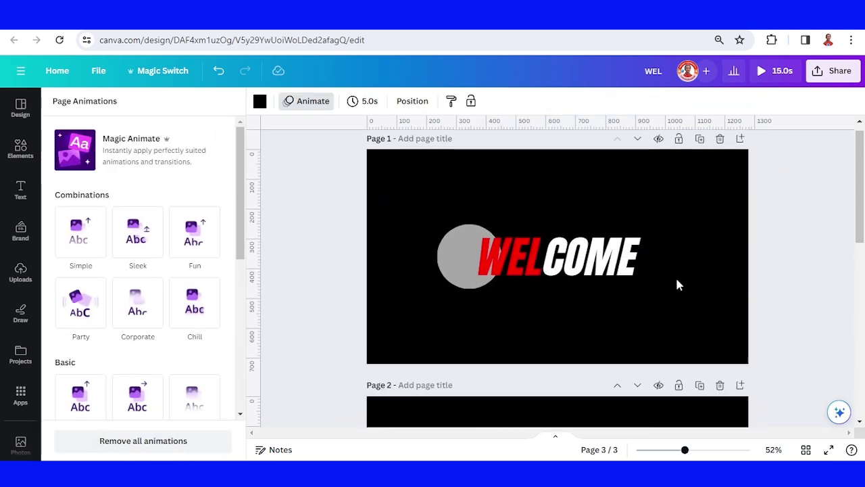
# - Change the page 3 text so the red "TO" reads "CHA" and the white "MY" reads "NNEL"
pyautogui.scroll(-4, 676, 276)
pyautogui.scroll(-3, 678, 283)
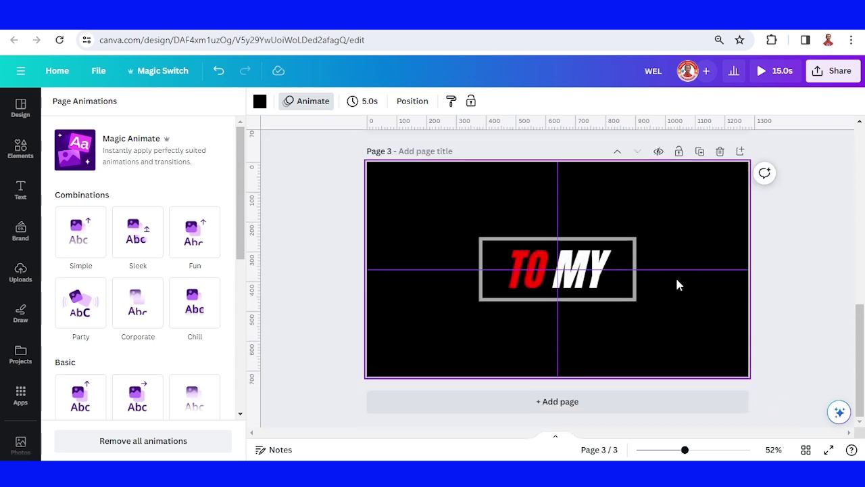
pyautogui.click(539, 289)
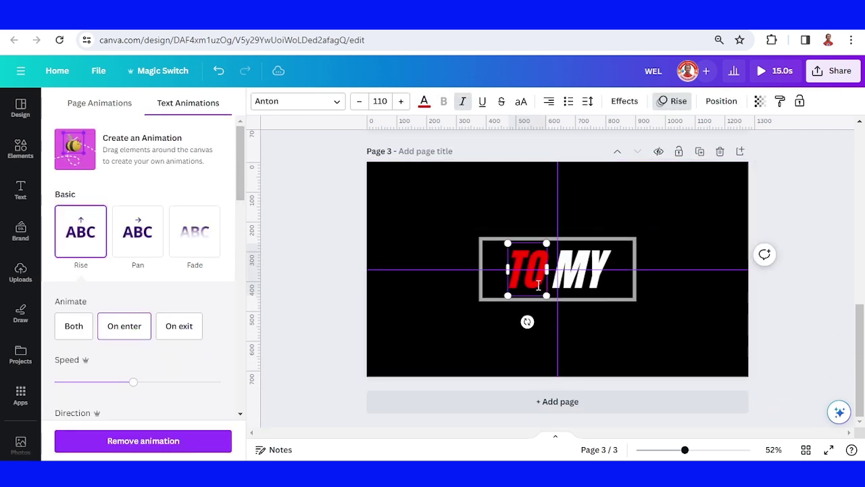
pyautogui.doubleClick(530, 280)
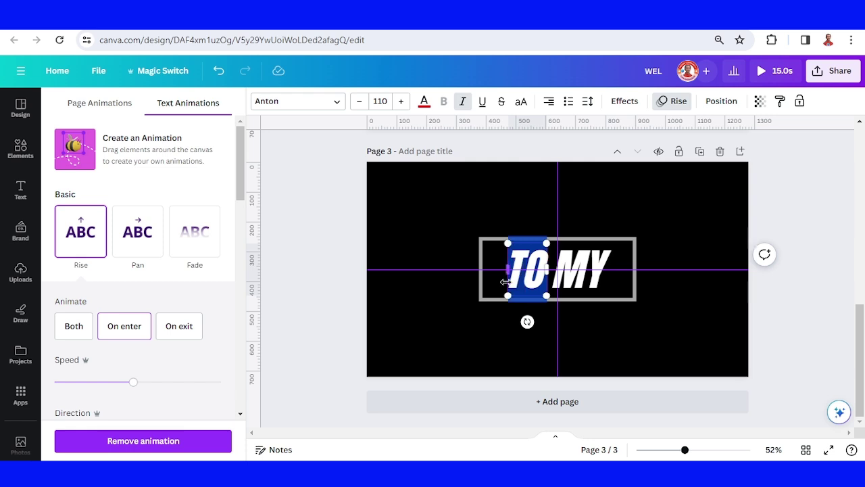
pyautogui.write('CHA')
pyautogui.doubleClick(583, 282)
pyautogui.write('NNEL')
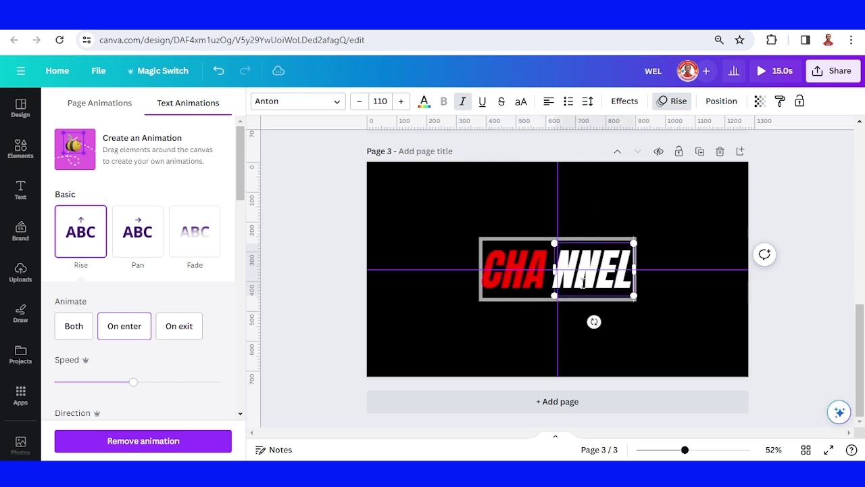
pyautogui.click(643, 308)
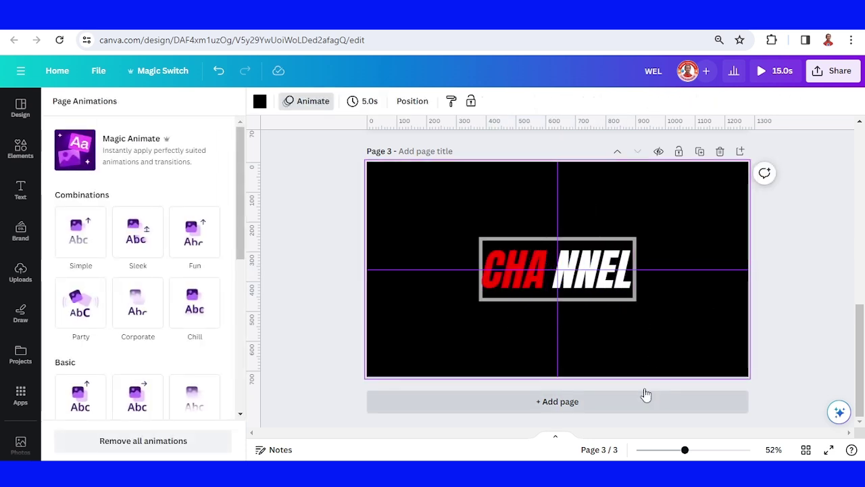
# - Join "CHA" and "NNEL" into one word centred on page 3 and delete the gray rectangular frame around it
pyautogui.click(519, 289)
pyautogui.moveTo(519, 288); pyautogui.dragTo(527, 285)
pyautogui.keyDown('shift'); pyautogui.click(601, 289); pyautogui.keyUp('shift')
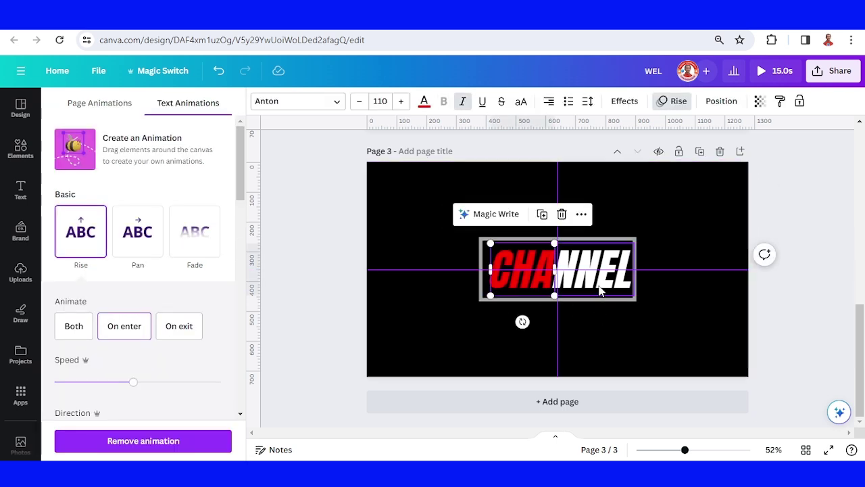
pyautogui.click(572, 211)
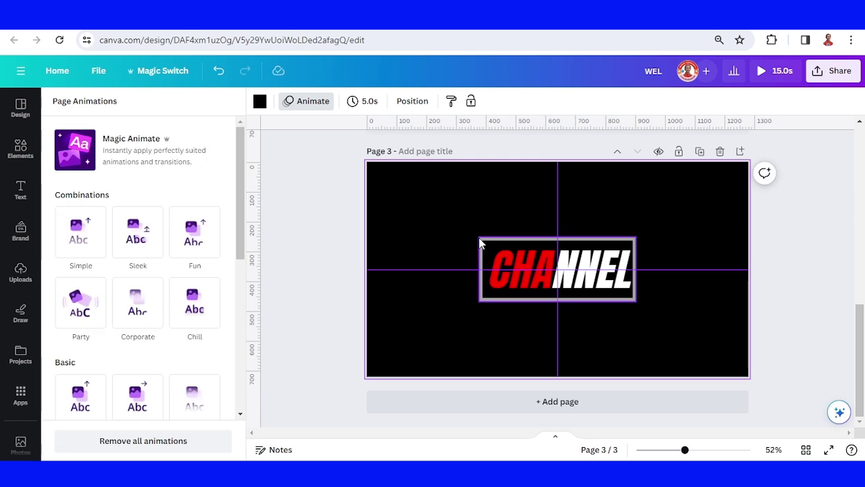
pyautogui.press('Escape')
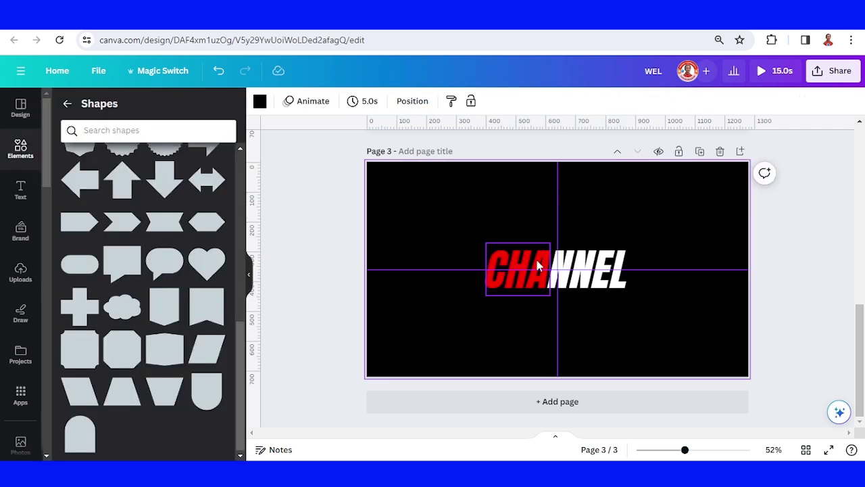
# - Apply the Pan text animation to both halves of "CHANNEL", with "CHA" moving left and "NNEL" moving right
pyautogui.click(539, 266)
pyautogui.click(675, 102)
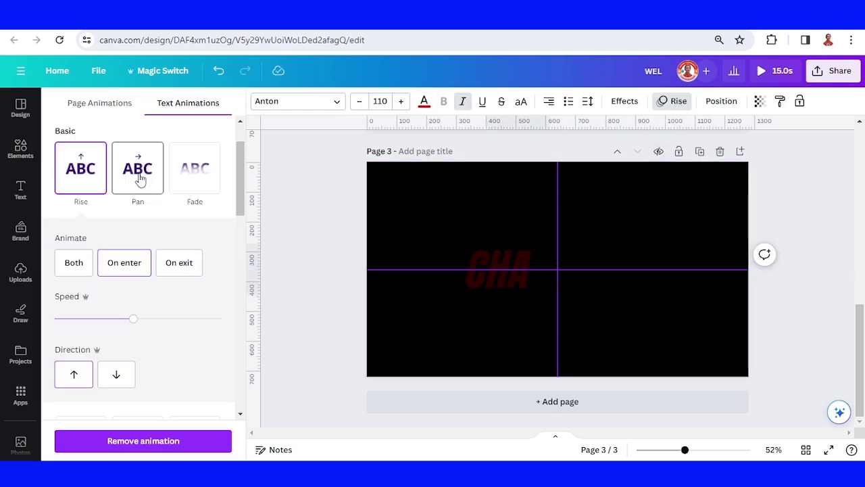
pyautogui.click(138, 169)
pyautogui.click(598, 256)
pyautogui.click(138, 169)
pyautogui.scroll(-1, 124, 324)
pyautogui.click(79, 330)
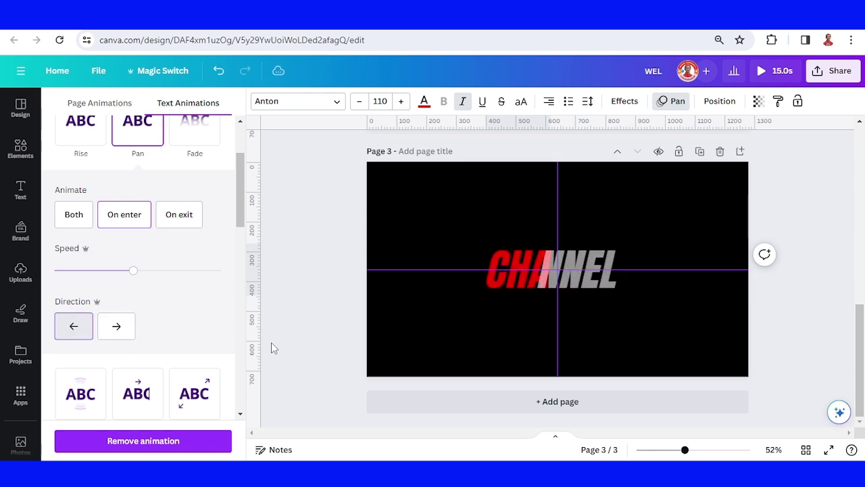
pyautogui.click(590, 289)
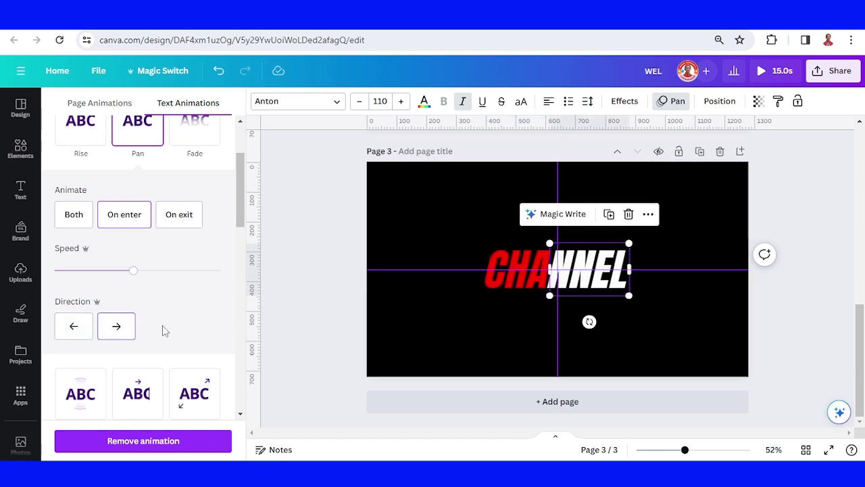
pyautogui.click(123, 335)
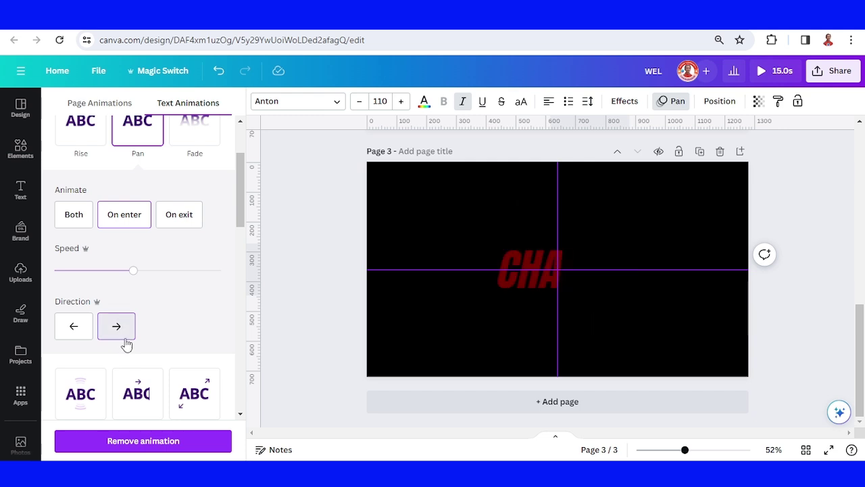
pyautogui.click(524, 287)
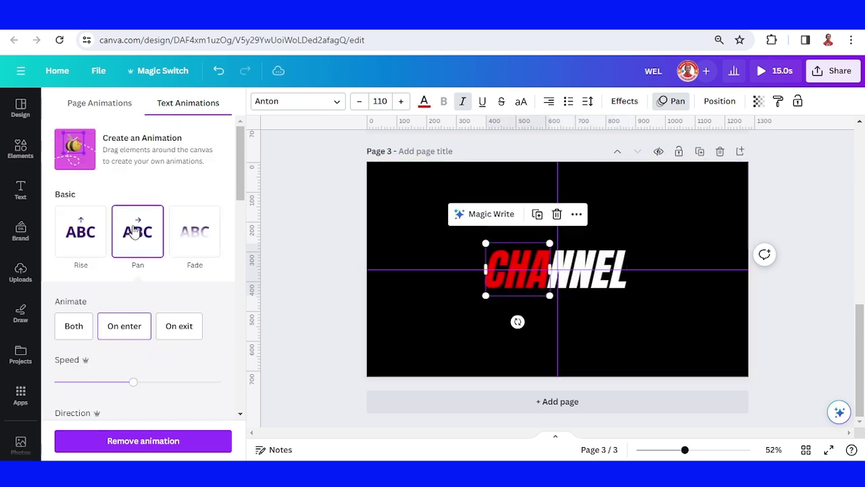
# - Add a Parallelogram Right shape to page 3
pyautogui.click(21, 148)
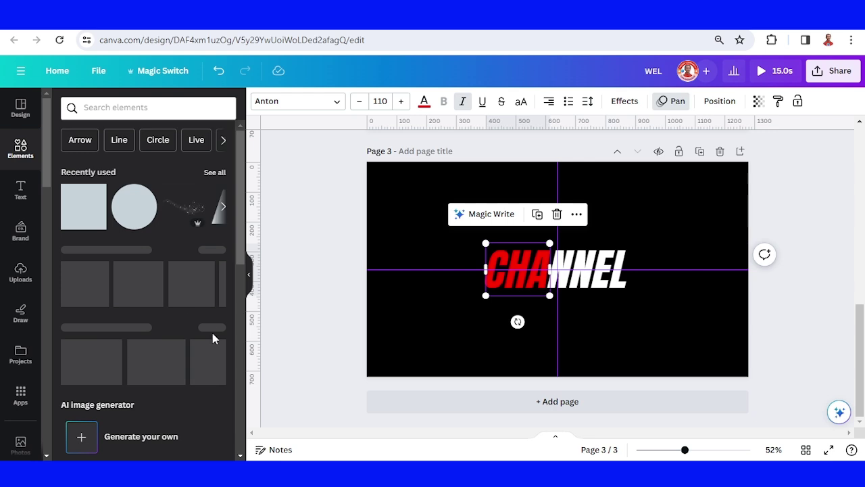
pyautogui.click(215, 255)
pyautogui.scroll(-10, 196, 291)
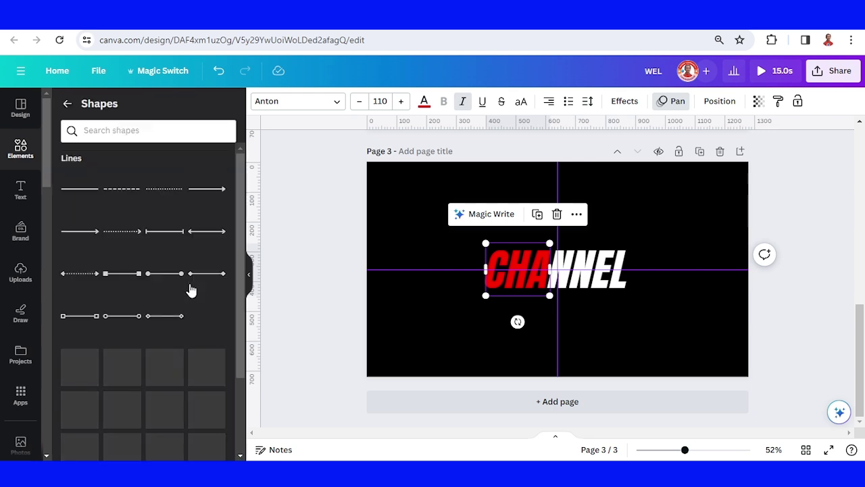
pyautogui.click(216, 340)
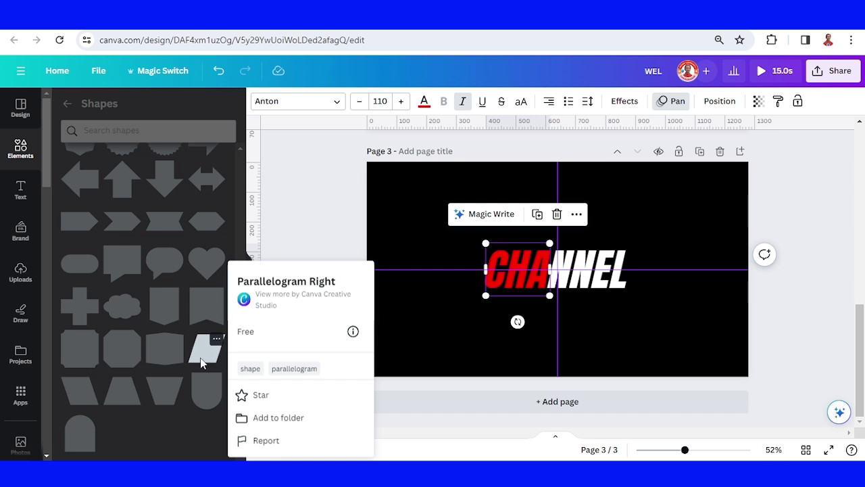
pyautogui.click(200, 363)
# - Arrange two equal-sized parallelograms, one behind "CHA" and a second over the end of "NNEL" extending past it
pyautogui.moveTo(588, 283); pyautogui.dragTo(624, 280)
pyautogui.hotkey('ctrl', ']')
pyautogui.moveTo(466, 278)
pyautogui.mouseDown()
pyautogui.moveTo(566, 278)
pyautogui.moveTo(471, 288)
pyautogui.mouseUp()
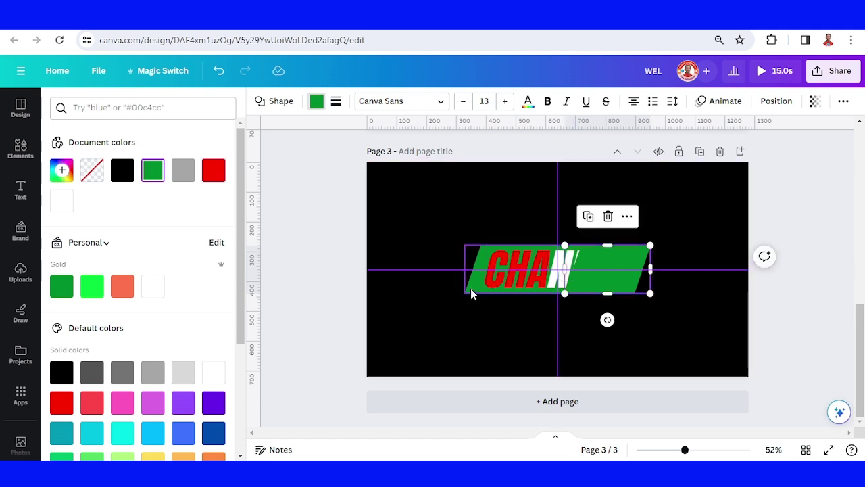
pyautogui.moveTo(650, 279); pyautogui.dragTo(552, 308)
pyautogui.click(662, 303)
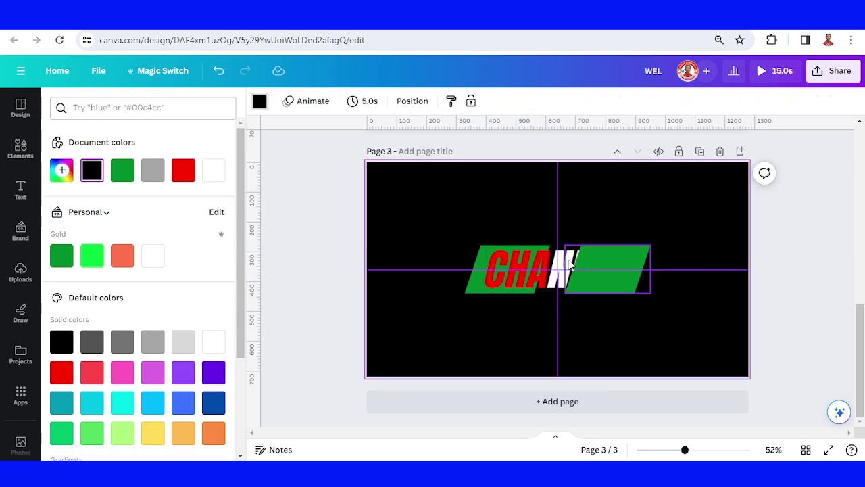
# - Fill the parallelogram behind "CHA" with light gray
pyautogui.click(485, 257)
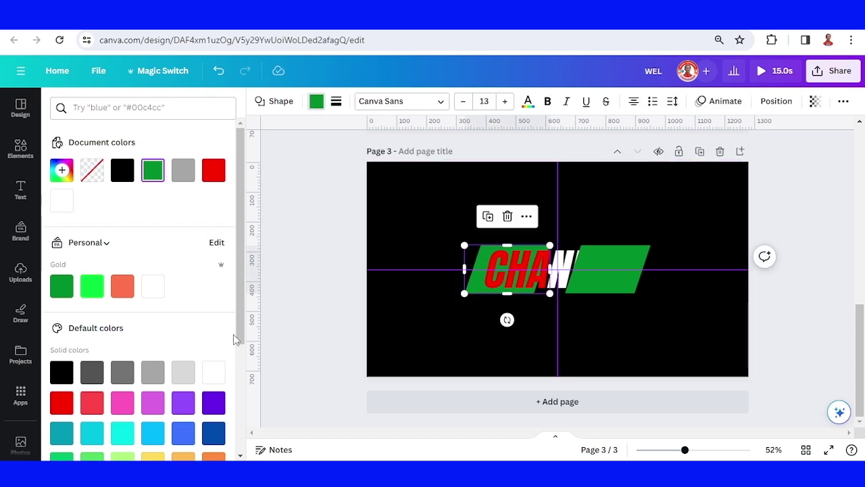
pyautogui.click(131, 380)
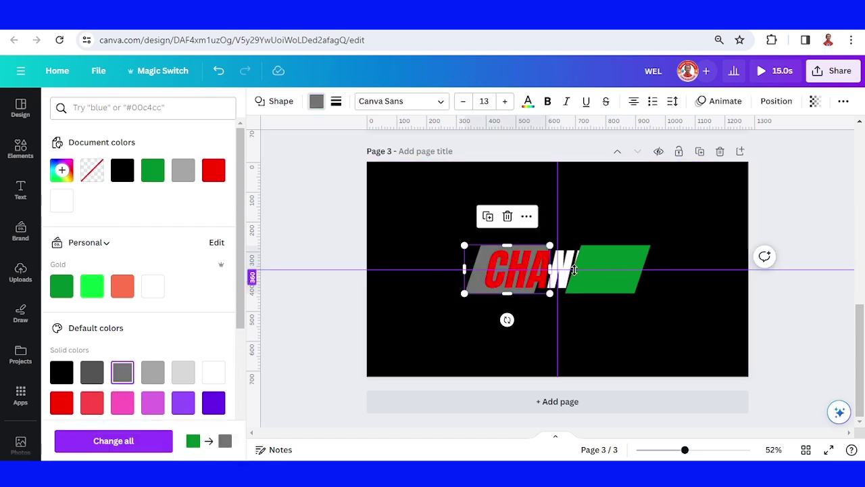
pyautogui.click(191, 379)
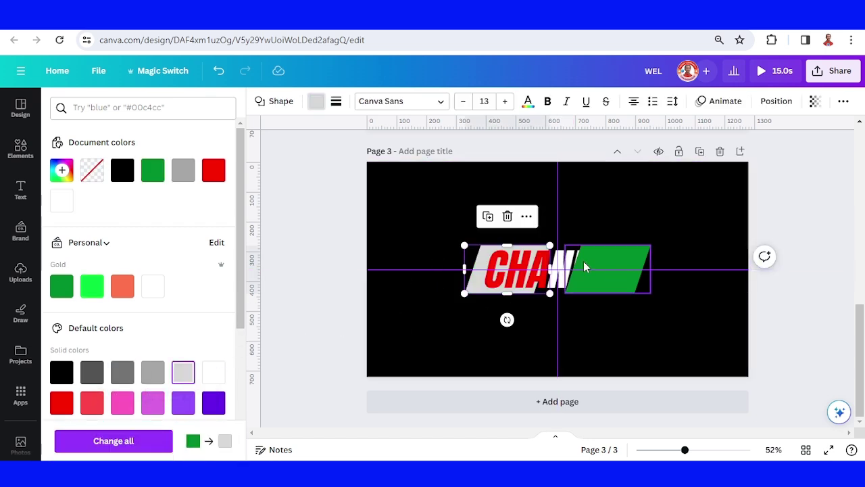
# - Fill the parallelogram covering "NNEL" with dark gray and move its layer directly above the black background
pyautogui.click(636, 257)
pyautogui.click(128, 376)
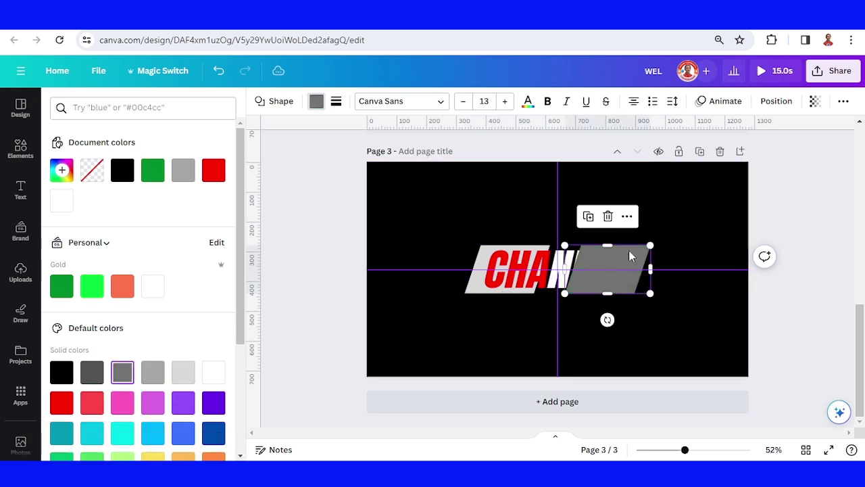
pyautogui.click(776, 100)
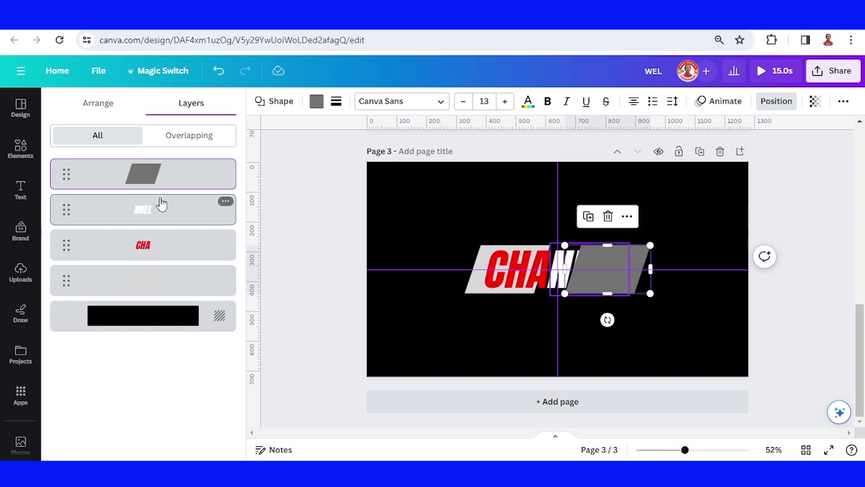
pyautogui.moveTo(174, 185); pyautogui.dragTo(176, 281)
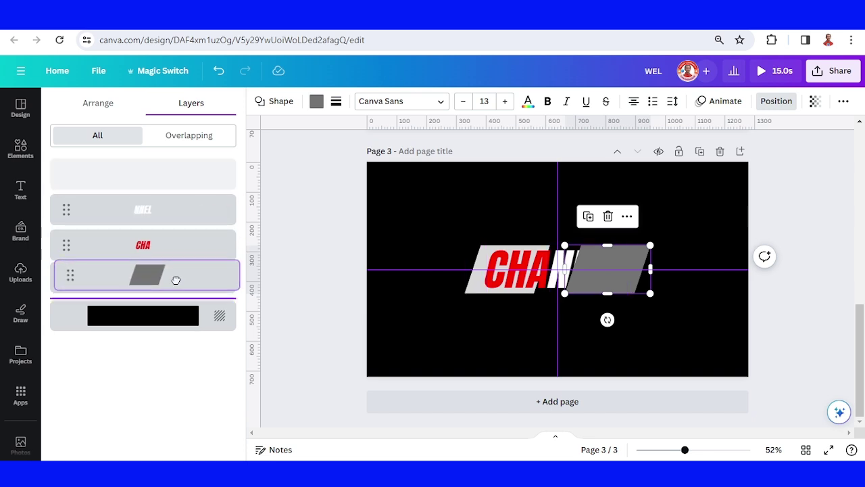
# - Set the page timing to 1.5 s for all three pages and play a preview of the intro
pyautogui.scroll(10, 392, 291)
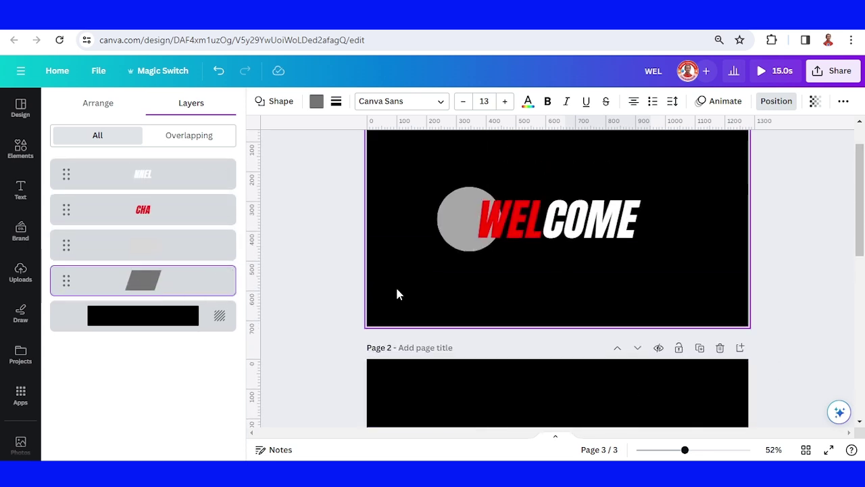
pyautogui.click(384, 189)
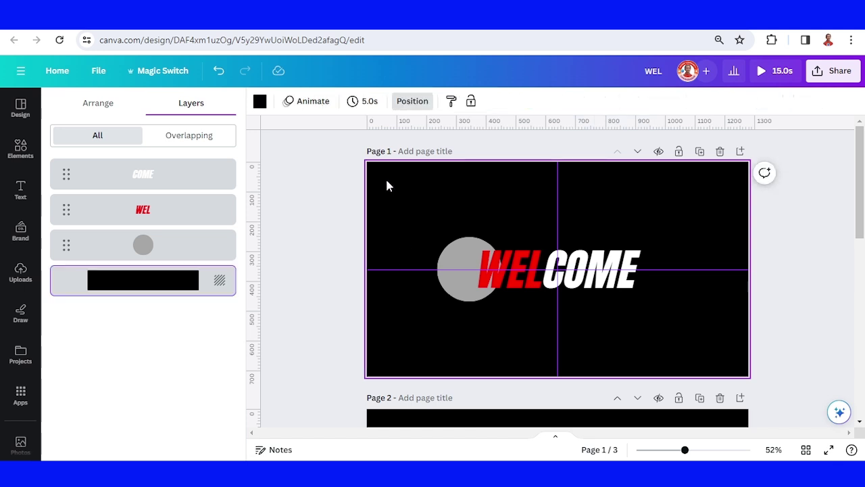
pyautogui.click(365, 108)
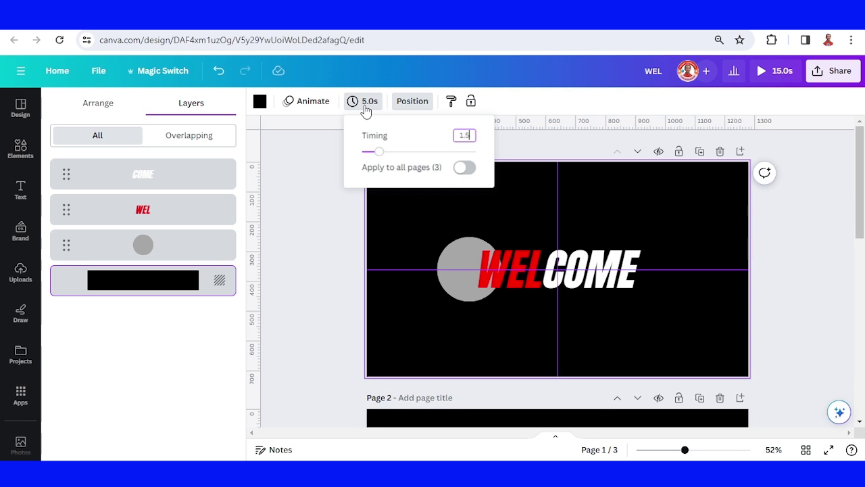
pyautogui.click(465, 169)
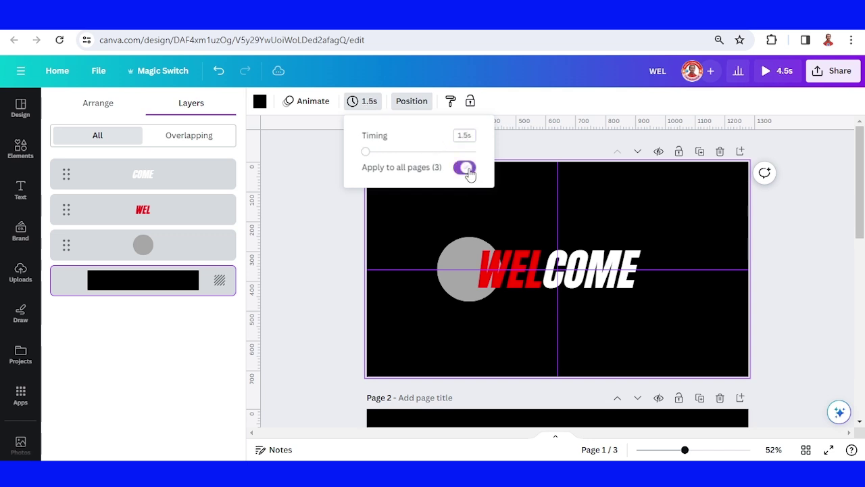
pyautogui.click(767, 75)
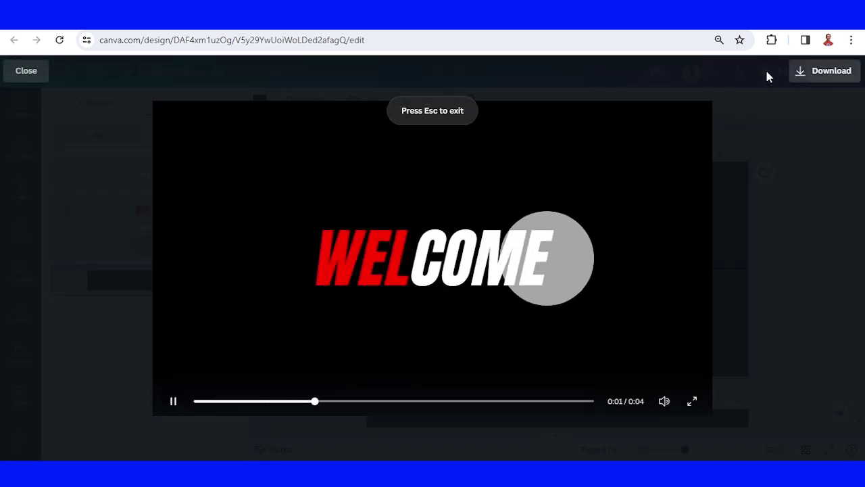
pyautogui.press('Escape')
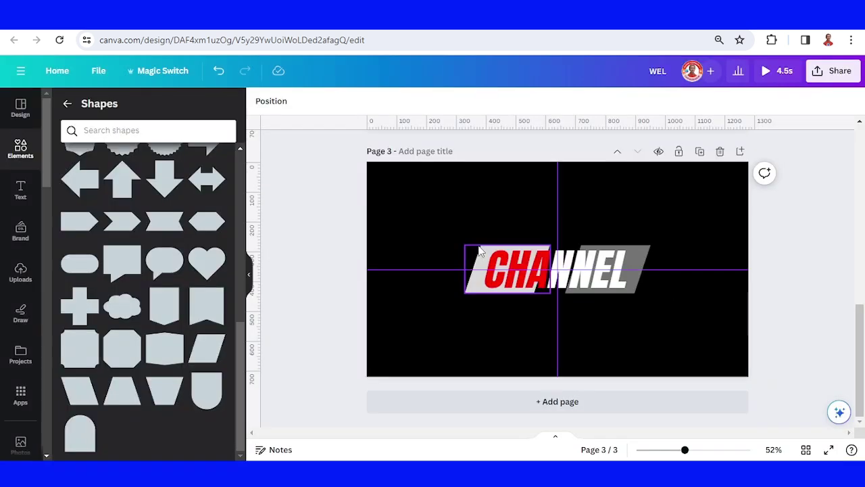
# - Apply the Baseline animation to the light gray parallelogram on page 3 and slow down its speed
pyautogui.click(479, 248)
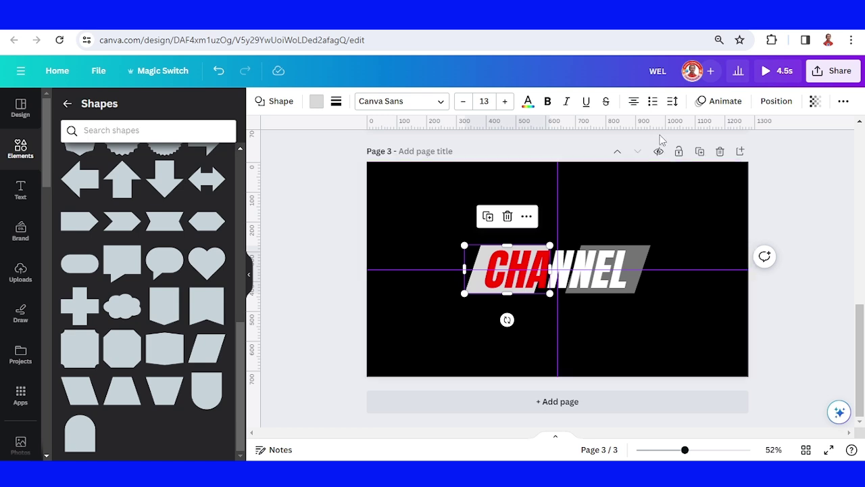
pyautogui.click(730, 105)
pyautogui.scroll(-3, 171, 263)
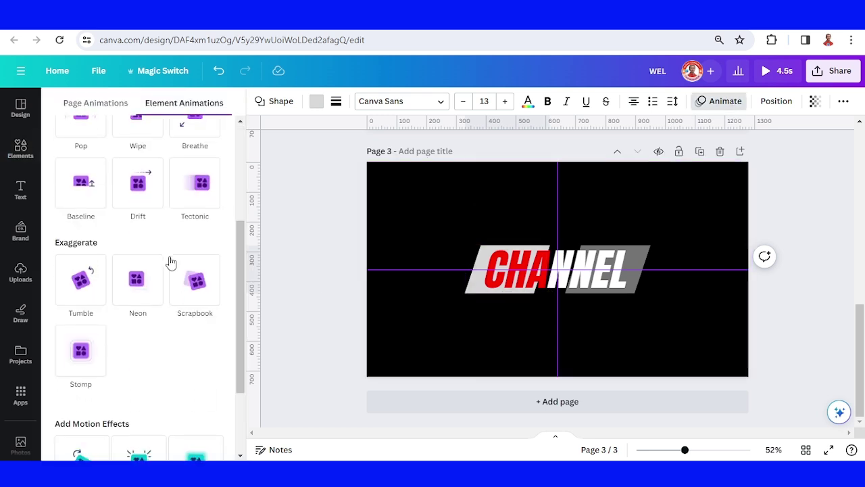
pyautogui.scroll(-3, 170, 261)
pyautogui.scroll(4, 172, 260)
pyautogui.scroll(1, 172, 260)
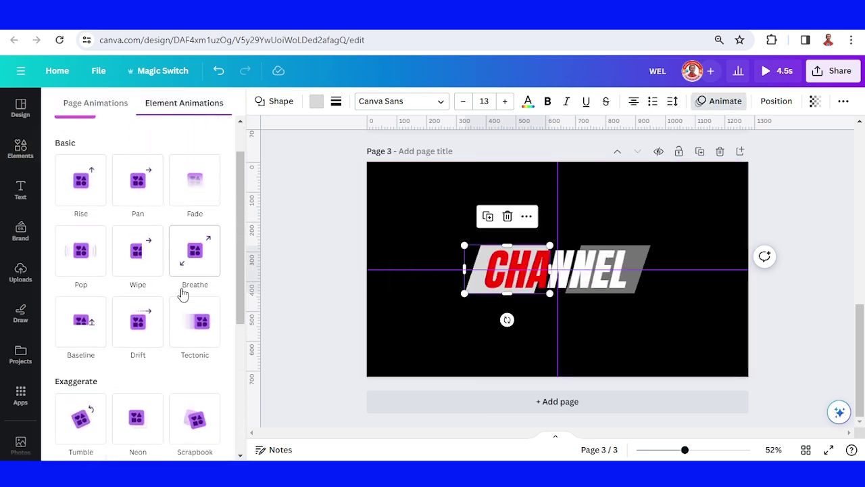
pyautogui.click(76, 327)
pyautogui.scroll(-2, 77, 325)
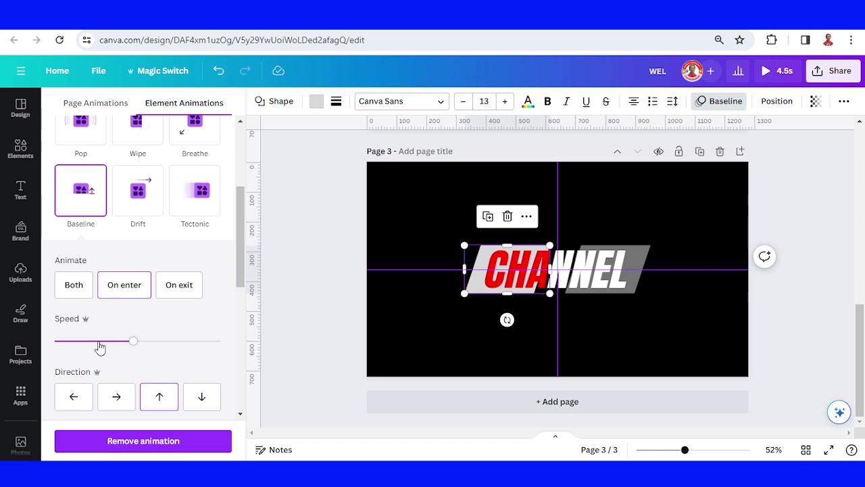
pyautogui.click(99, 342)
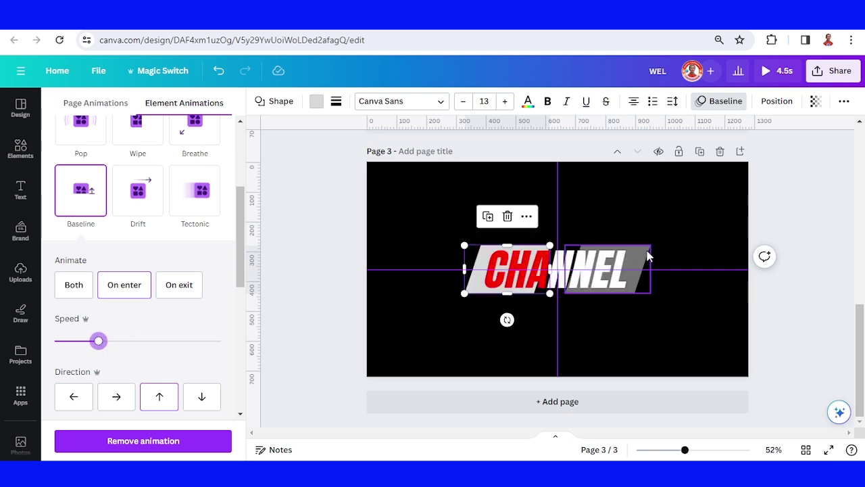
# - Set the dark gray parallelogram's Baseline animation on page 3 to a downward direction and slow down its speed
pyautogui.click(203, 397)
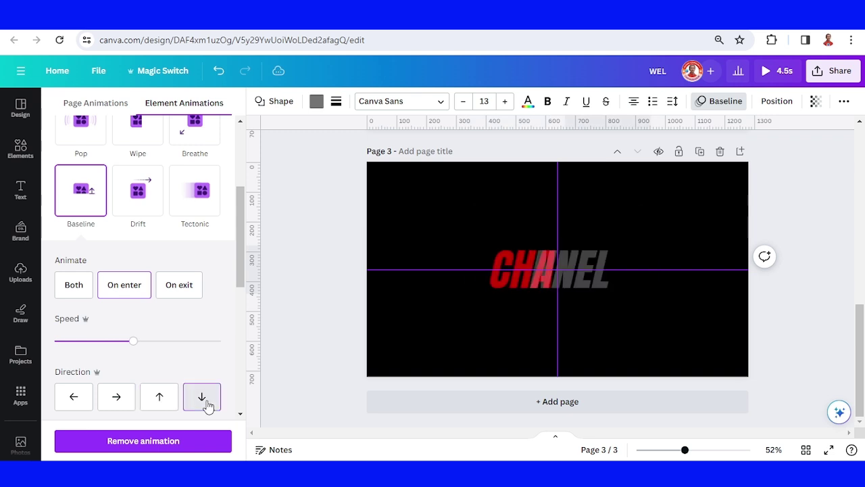
pyautogui.click(104, 341)
pyautogui.press('Escape')
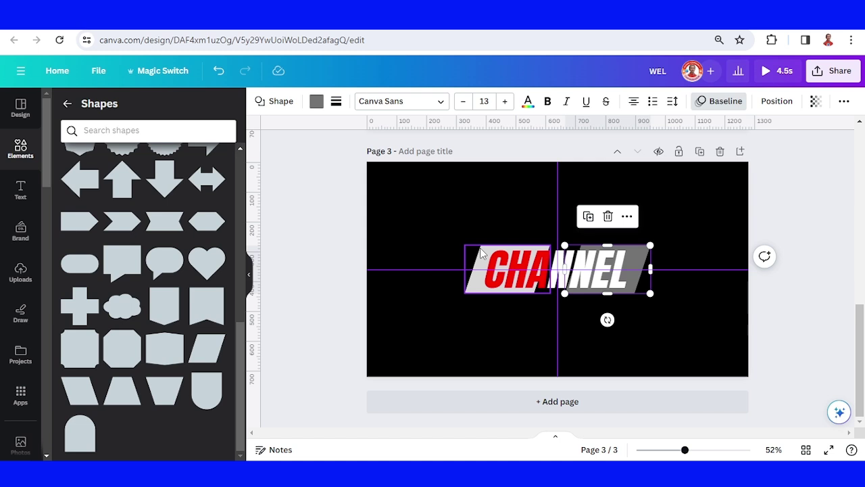
# - Compare the Baseline animation settings of the light gray and dark gray parallelograms on page 3
pyautogui.click(480, 250)
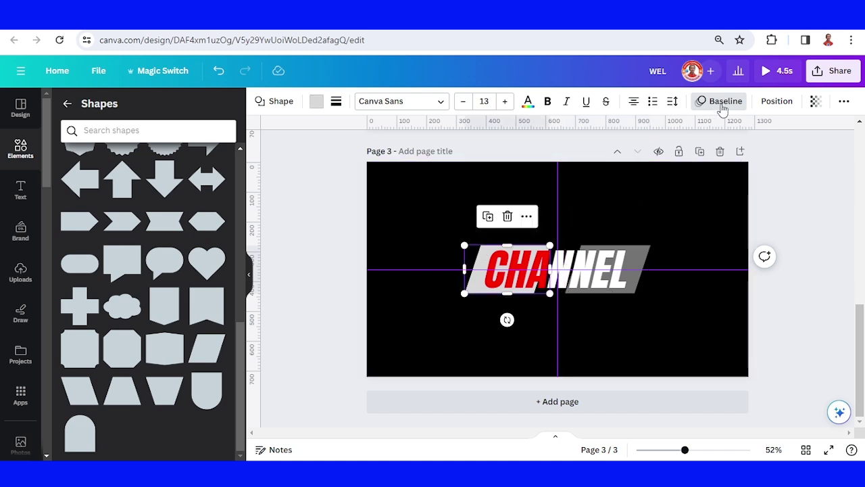
pyautogui.click(720, 102)
pyautogui.scroll(-2, 169, 311)
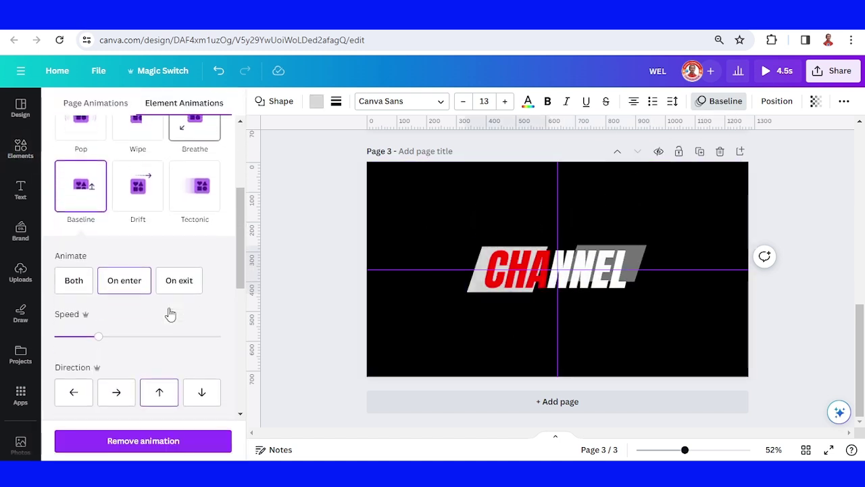
pyautogui.click(126, 289)
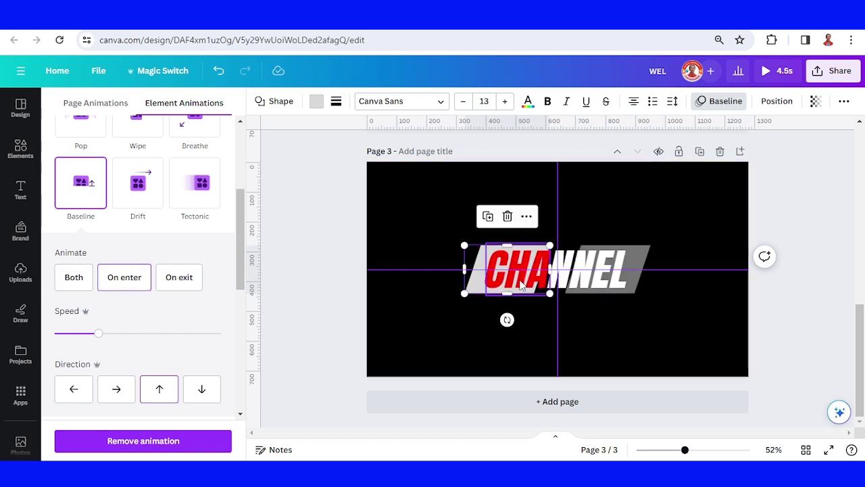
pyautogui.click(601, 270)
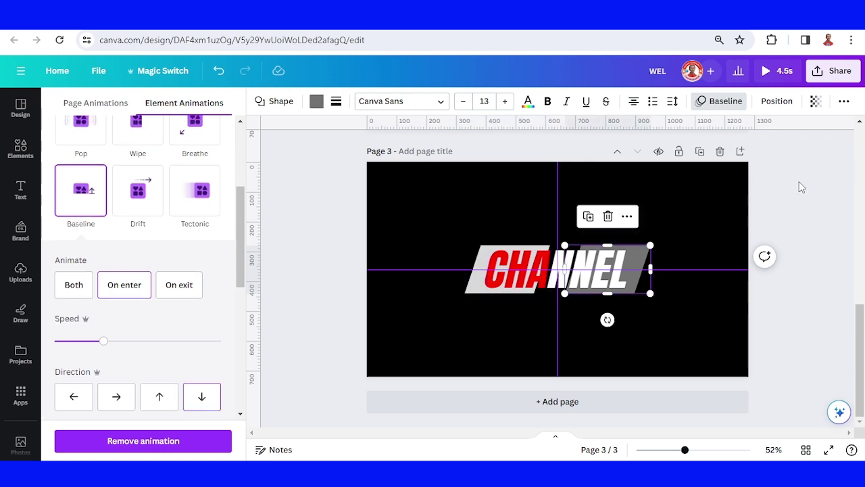
# - Duplicate page 3 and clear the animations from all text and parallelograms on the new page 4
pyautogui.click(702, 152)
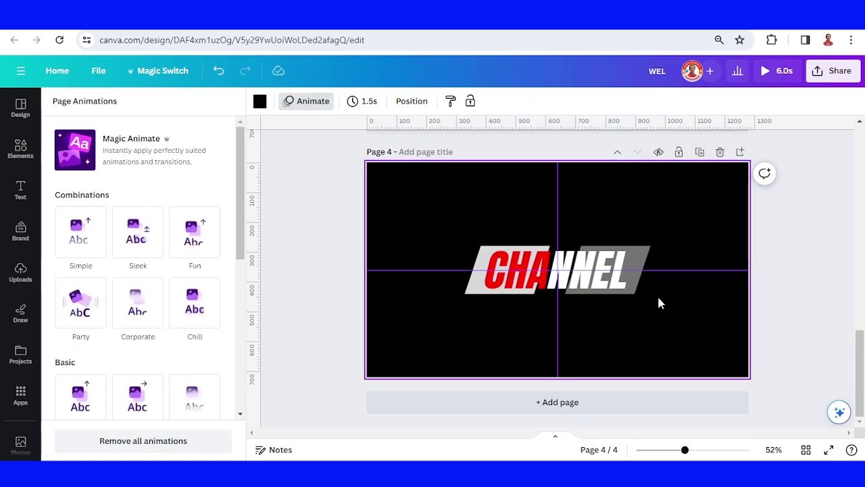
pyautogui.moveTo(437, 216); pyautogui.dragTo(691, 346)
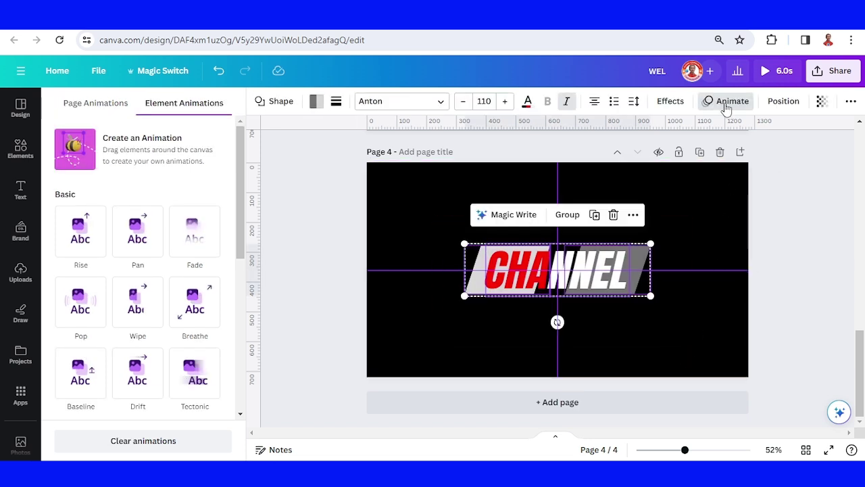
pyautogui.click(725, 108)
pyautogui.click(729, 112)
pyautogui.click(171, 443)
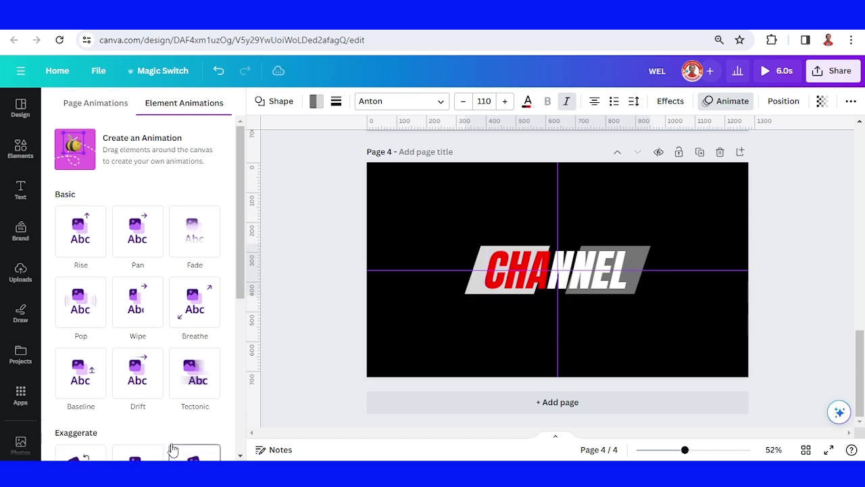
# - Search the elements for "SPARKS" and add the glowing white dust sparks graphic to page 4
pyautogui.click(668, 344)
pyautogui.click(20, 149)
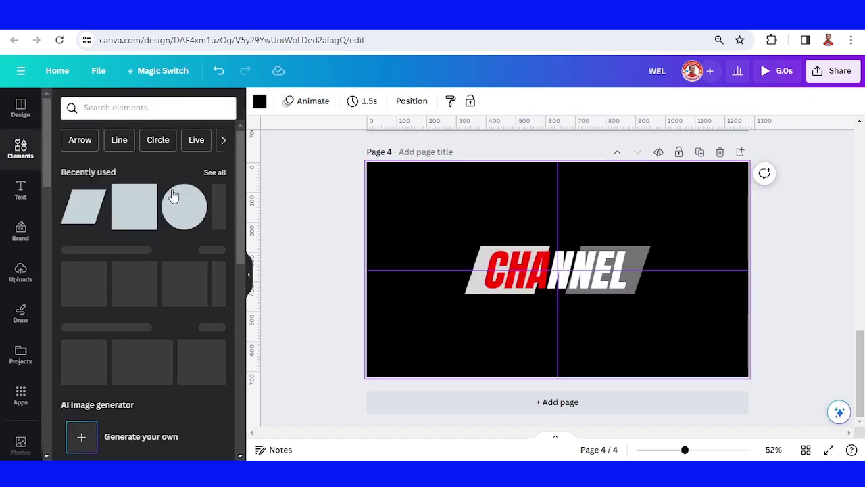
pyautogui.click(135, 111)
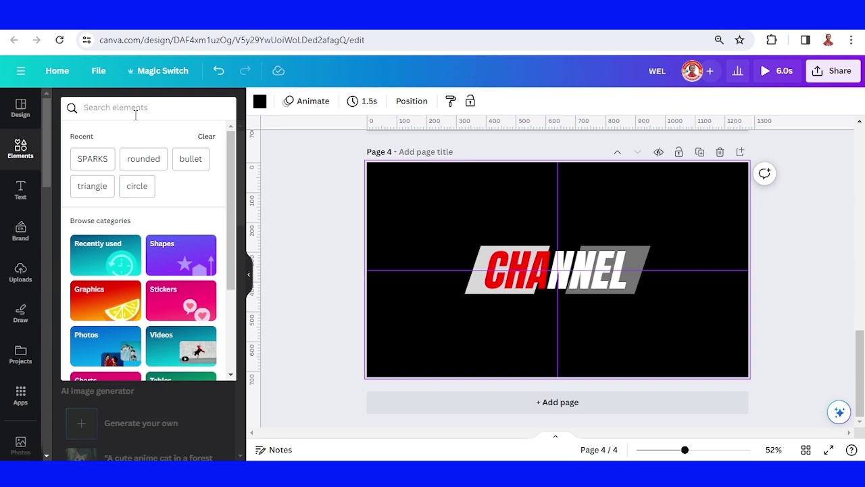
pyautogui.write('sia')
pyautogui.press('BackSpace')
pyautogui.press('BackSpace')
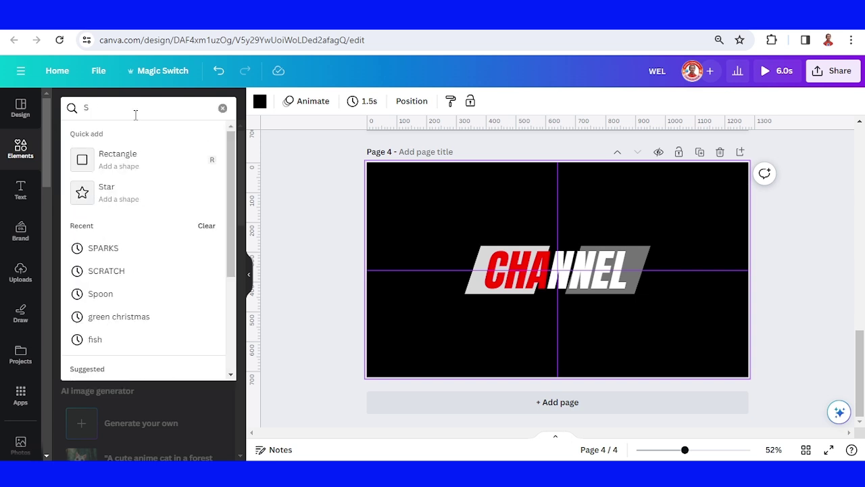
pyautogui.write('PA')
pyautogui.click(119, 166)
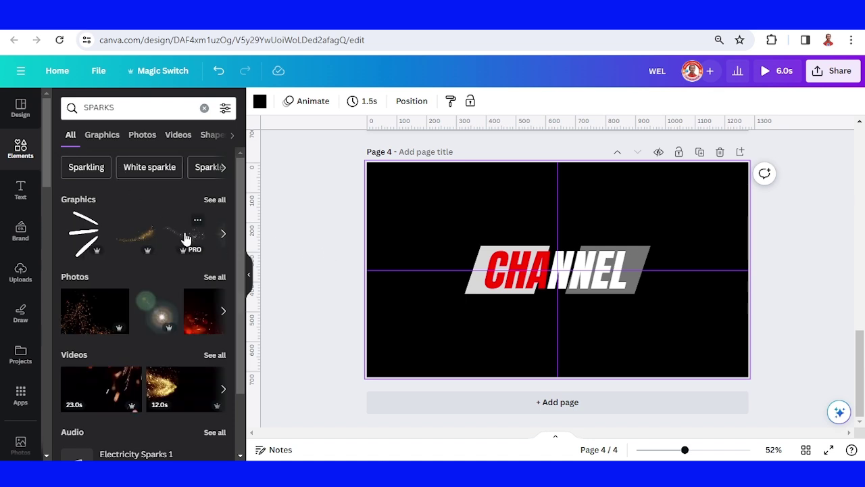
pyautogui.click(197, 224)
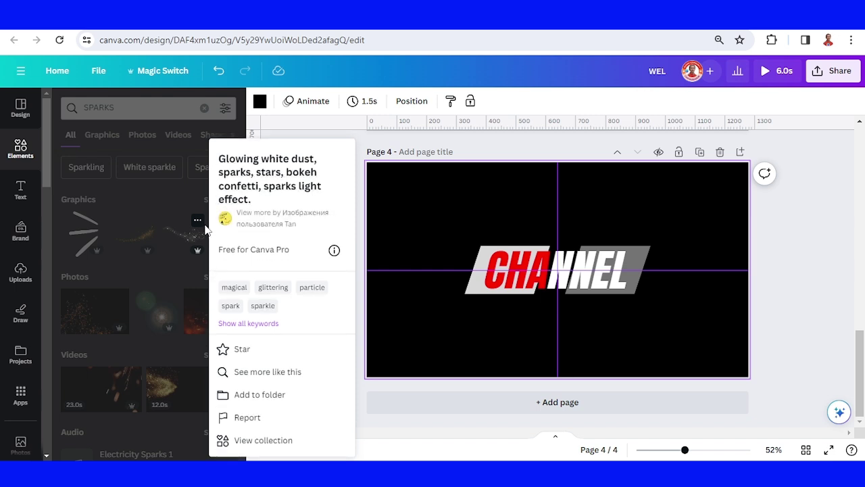
pyautogui.click(176, 238)
pyautogui.click(174, 242)
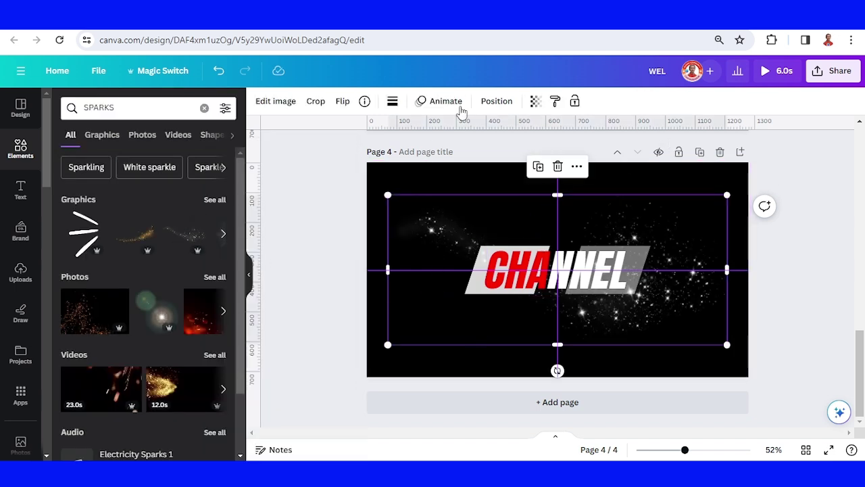
# - Apply the Wipe animation with the Flicker motion effect to the sparks graphic and play a preview of the intro
pyautogui.click(438, 101)
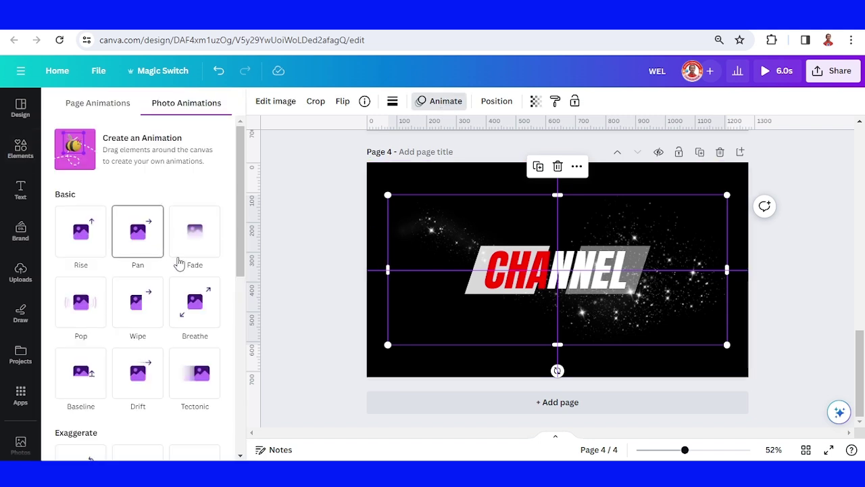
pyautogui.click(149, 317)
pyautogui.scroll(-6, 148, 316)
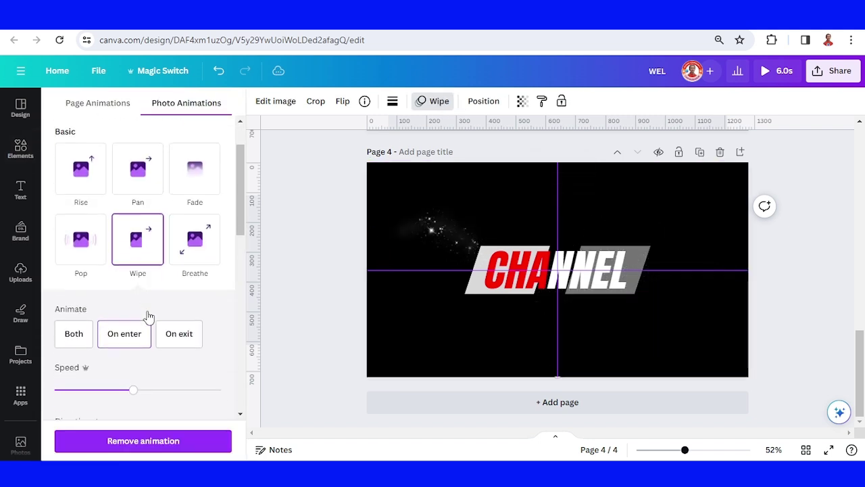
pyautogui.scroll(-3, 149, 328)
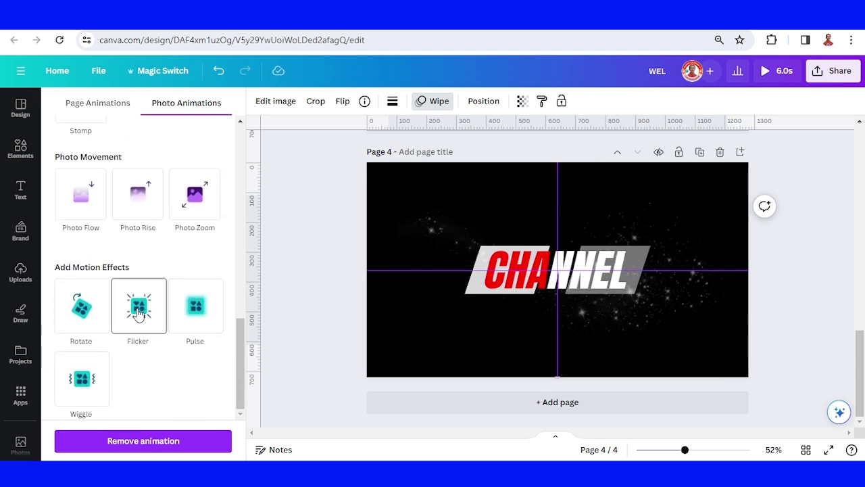
pyautogui.click(137, 313)
pyautogui.scroll(-1, 80, 336)
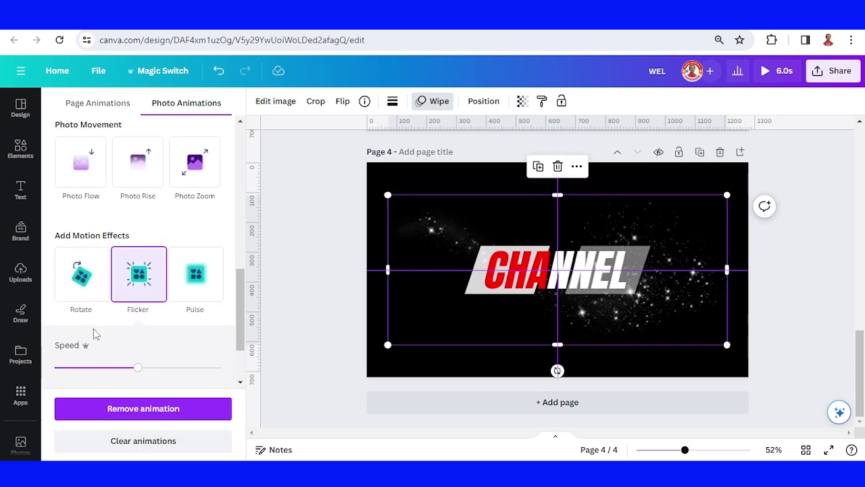
pyautogui.click(768, 72)
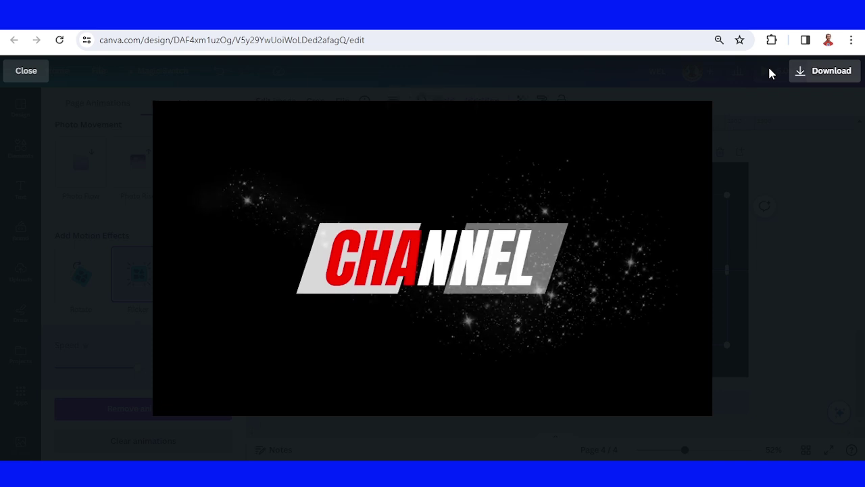
# - Set the Pan animation of the "NNEL" text on page 3 to play on enter only
pyautogui.click(712, 245)
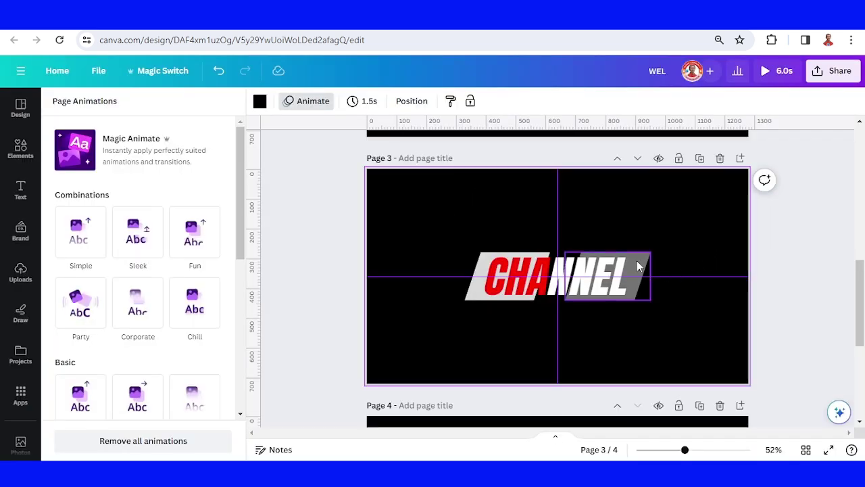
pyautogui.click(602, 269)
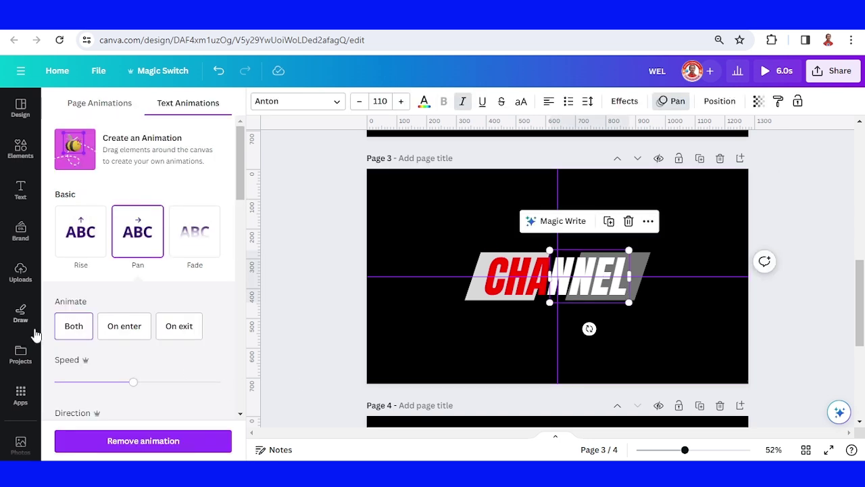
pyautogui.click(68, 334)
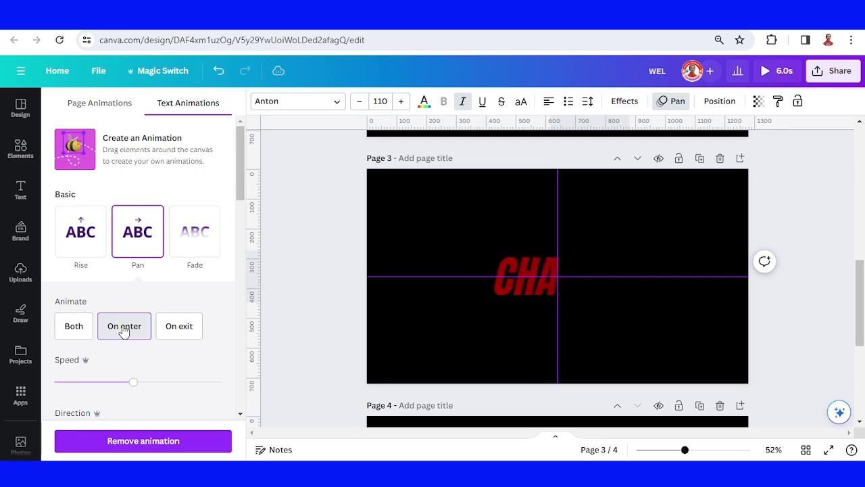